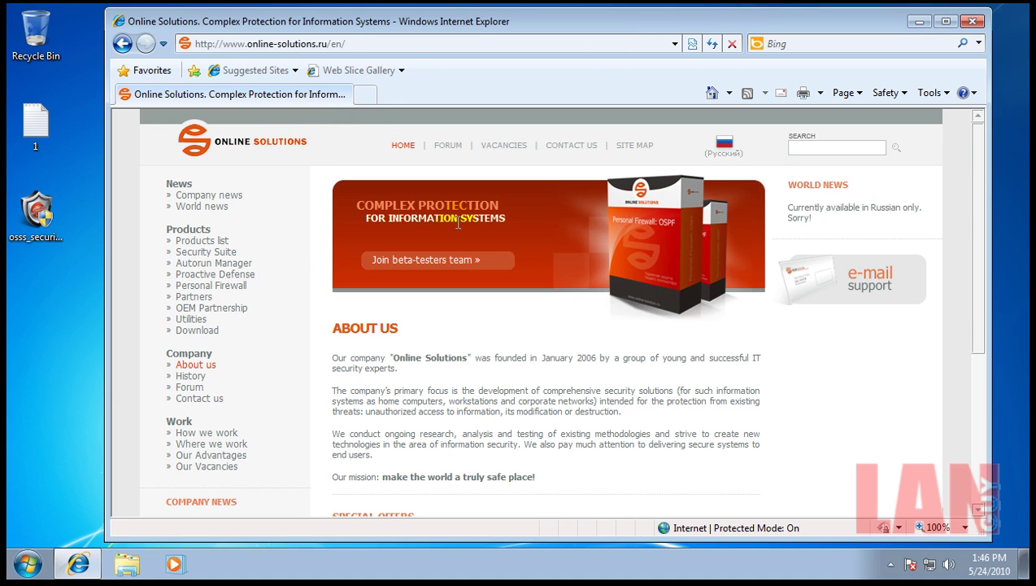
- Open the Security Suite product page on the Online Solutions website
{"action": "left_click", "coordinate": [228, 256]}
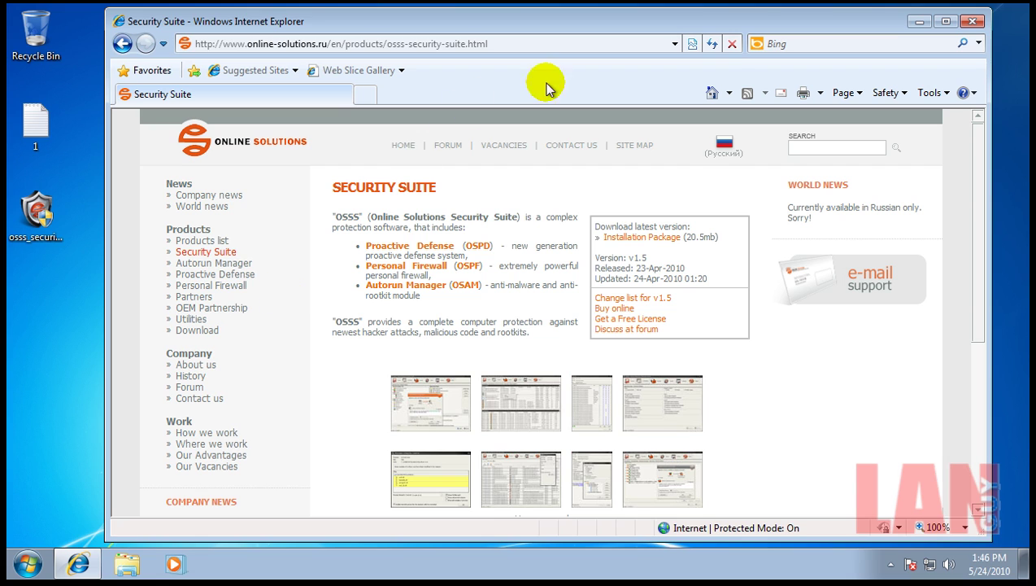
- Open google.com in a new tab and search for "matousec"
{"action": "left_click", "coordinate": [365, 97]}
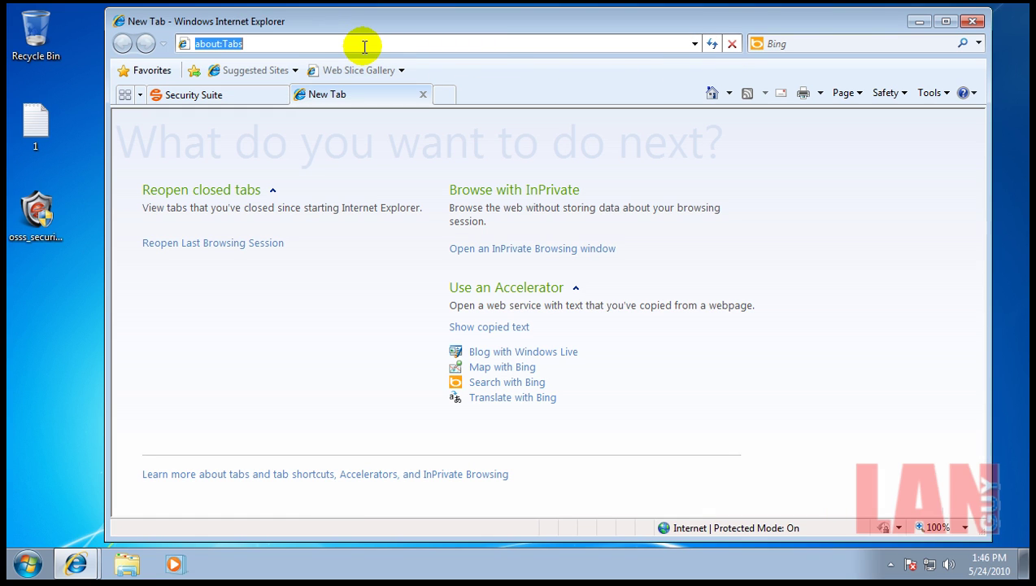
{"action": "type", "text": "google.com"}
{"action": "key", "text": "Return"}
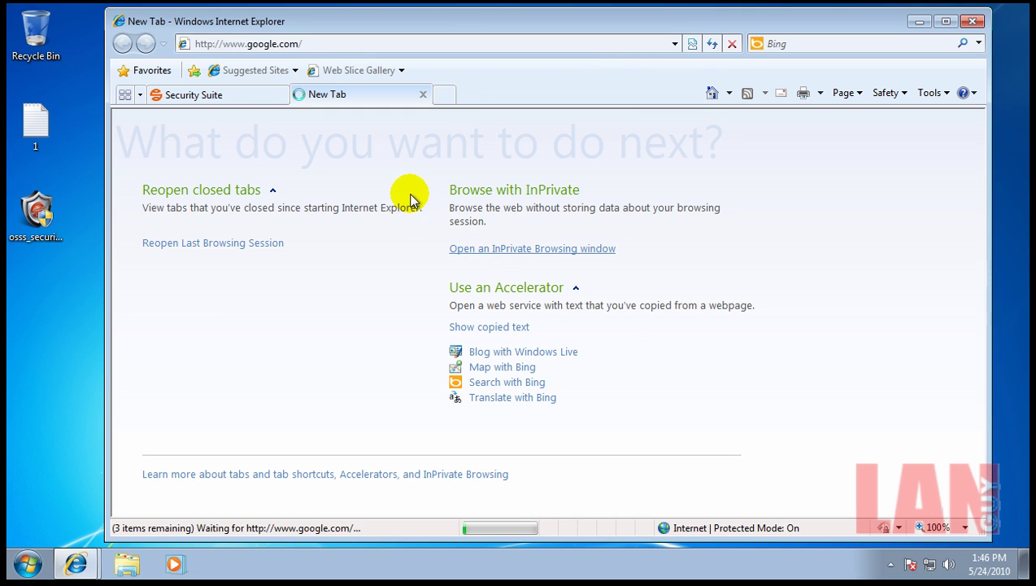
{"action": "type", "text": "matousec"}
{"action": "key", "text": "Return"}
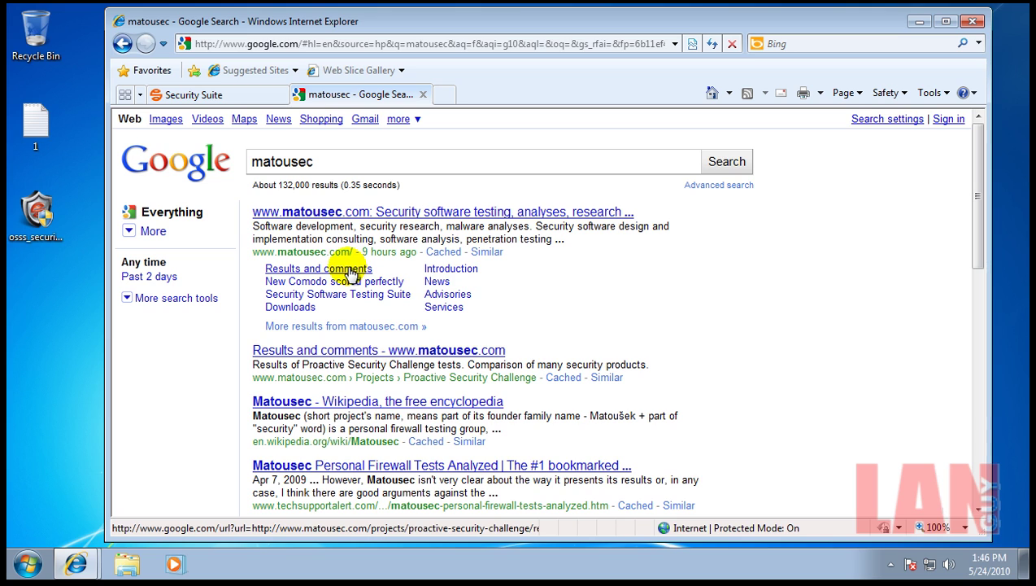
- Examine the product scores table on matousec.com's "Results and comments" page and close its tab
{"action": "left_click", "coordinate": [351, 272]}
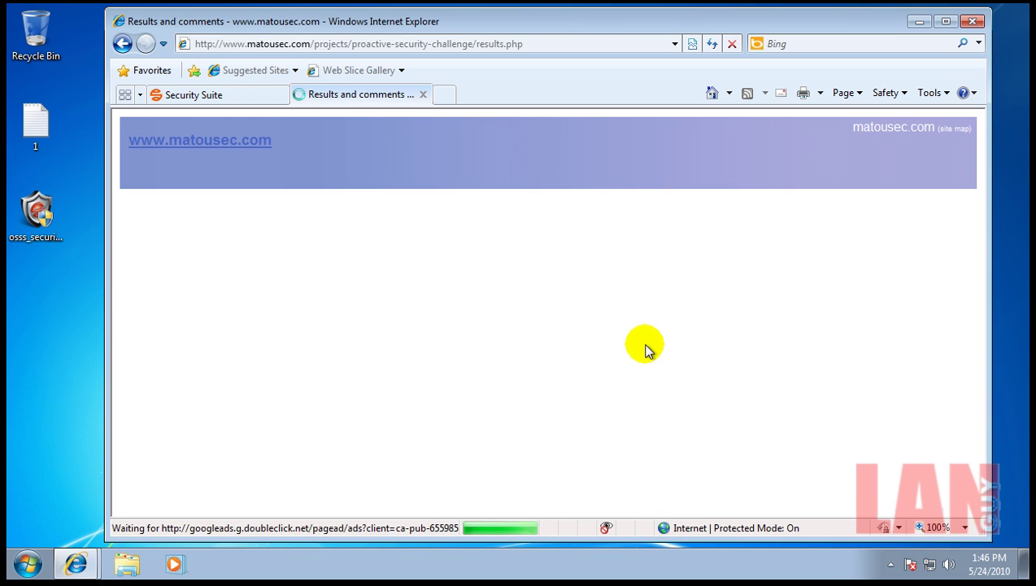
{"action": "left_click_drag", "start_coordinate": [977, 131], "coordinate": [983, 172]}
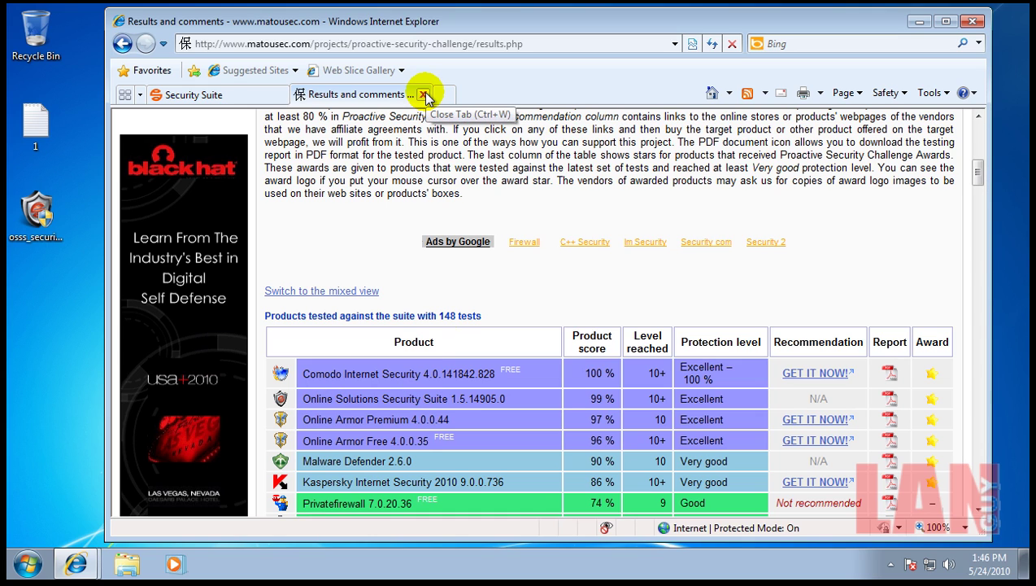
{"action": "left_click", "coordinate": [423, 96]}
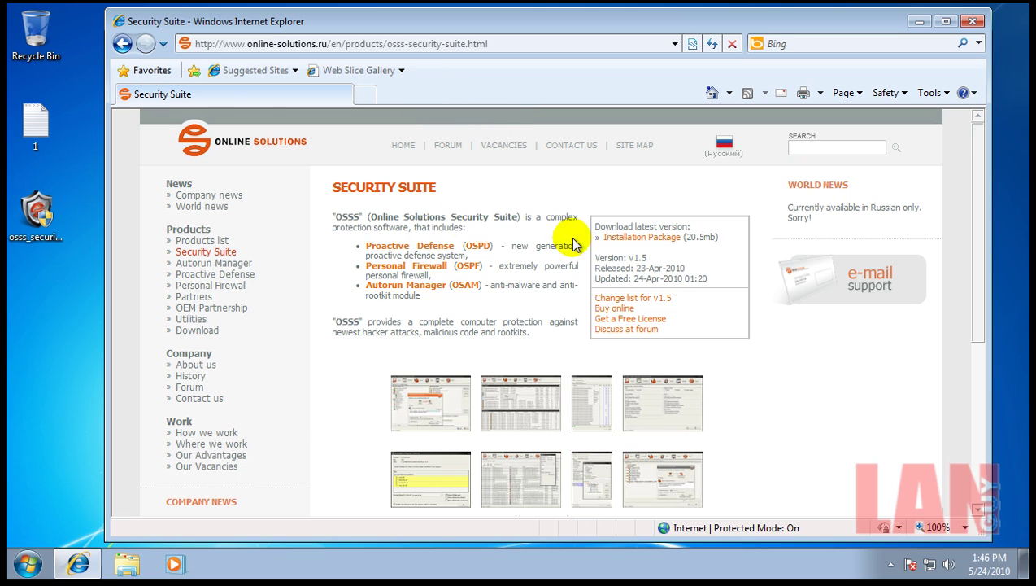
- Look through the Security Suite product page and close the browser
{"action": "scroll", "coordinate": [816, 396], "scroll_direction": "down", "scroll_amount": 2}
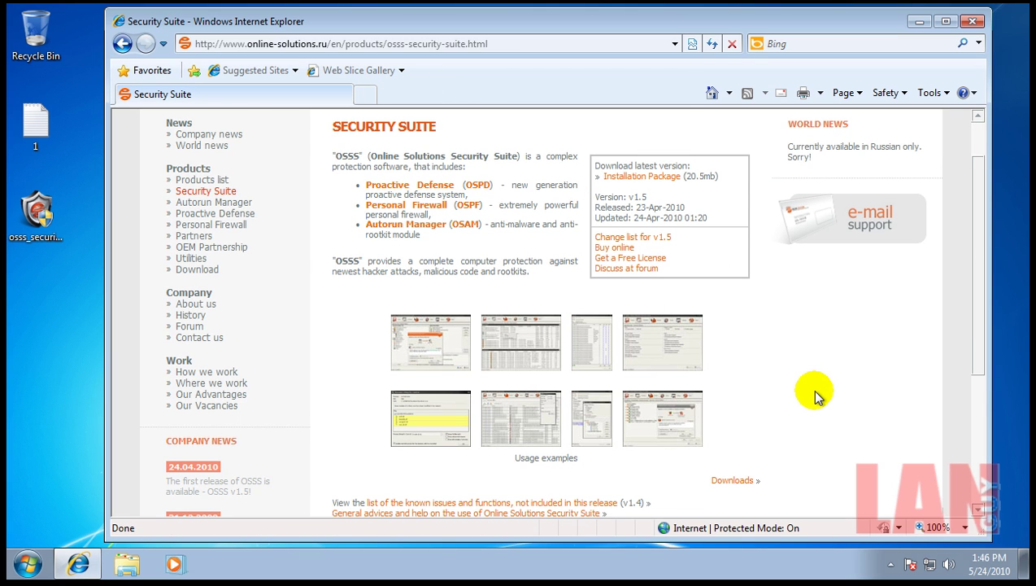
{"action": "scroll", "coordinate": [816, 396], "scroll_direction": "down", "scroll_amount": 2}
{"action": "scroll", "coordinate": [815, 396], "scroll_direction": "up", "scroll_amount": 2}
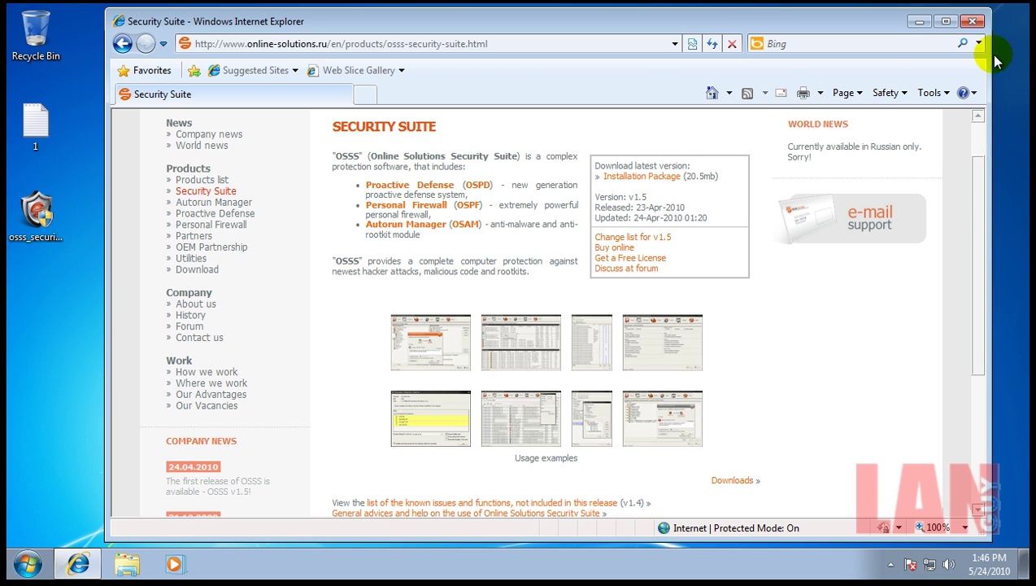
{"action": "left_click", "coordinate": [973, 22]}
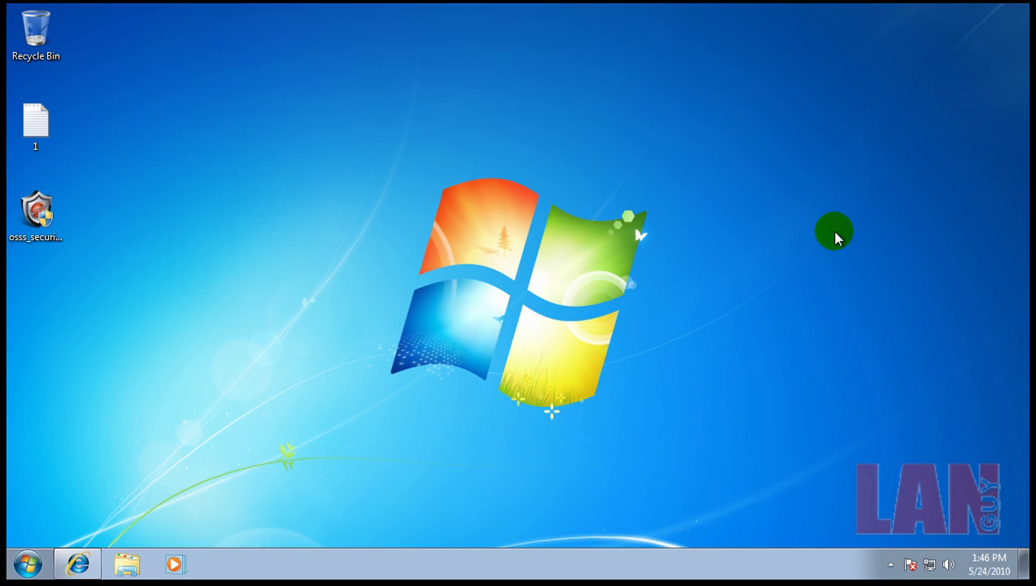
- Open the Online Solutions Security Suite window, review its Events, Protection, Firewall, System and Settings sections, and close it
{"action": "left_click", "coordinate": [891, 563]}
{"action": "double_click", "coordinate": [915, 495]}
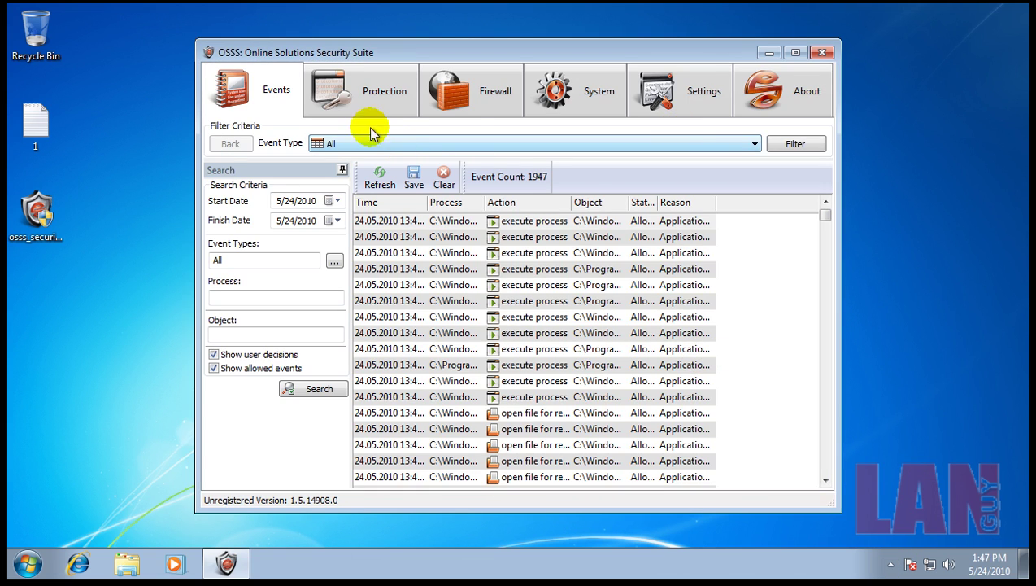
{"action": "left_click", "coordinate": [363, 97]}
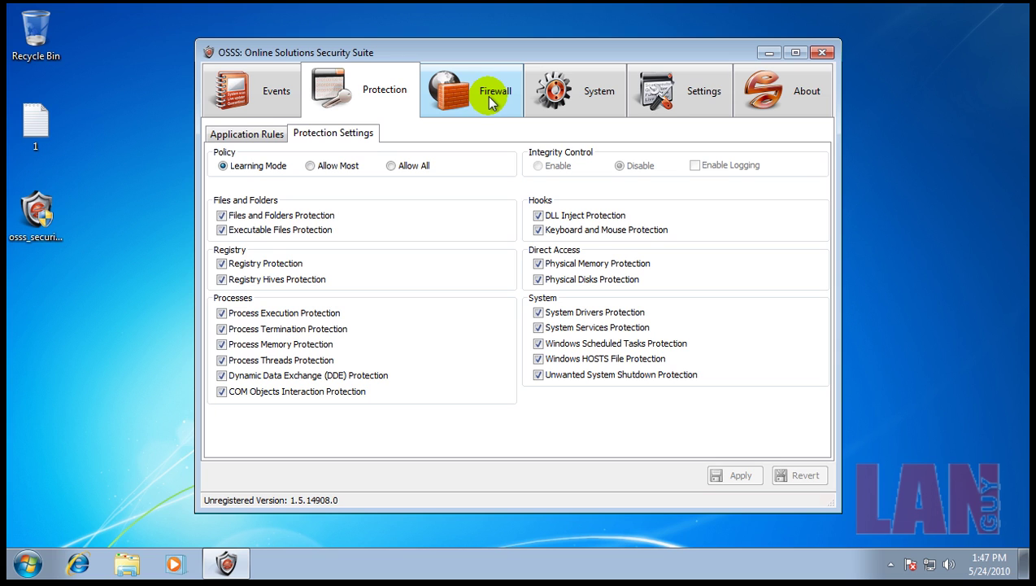
{"action": "left_click", "coordinate": [498, 87]}
{"action": "left_click", "coordinate": [591, 89]}
{"action": "left_click", "coordinate": [659, 97]}
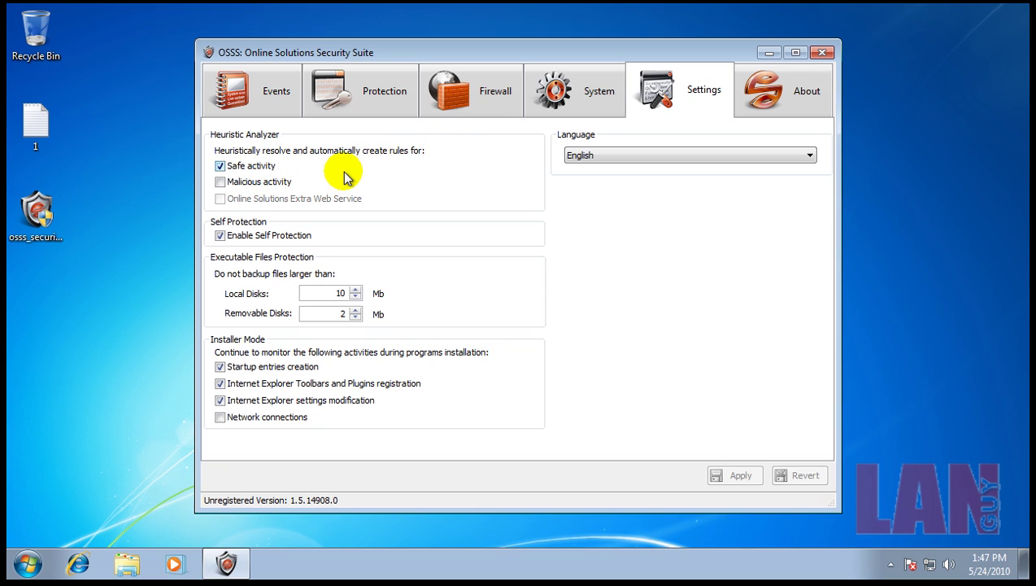
{"action": "left_click", "coordinate": [271, 98]}
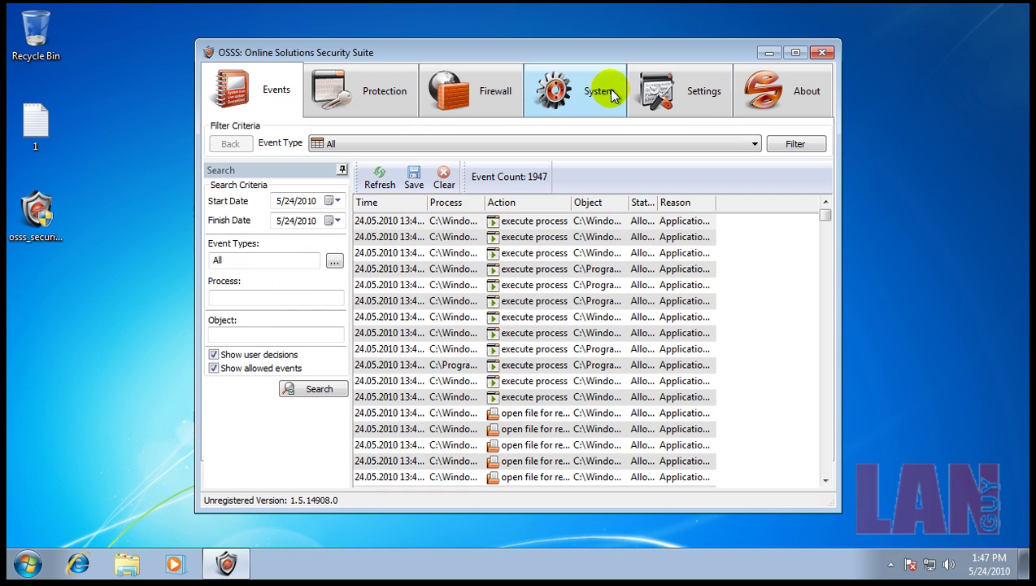
{"action": "left_click", "coordinate": [821, 54]}
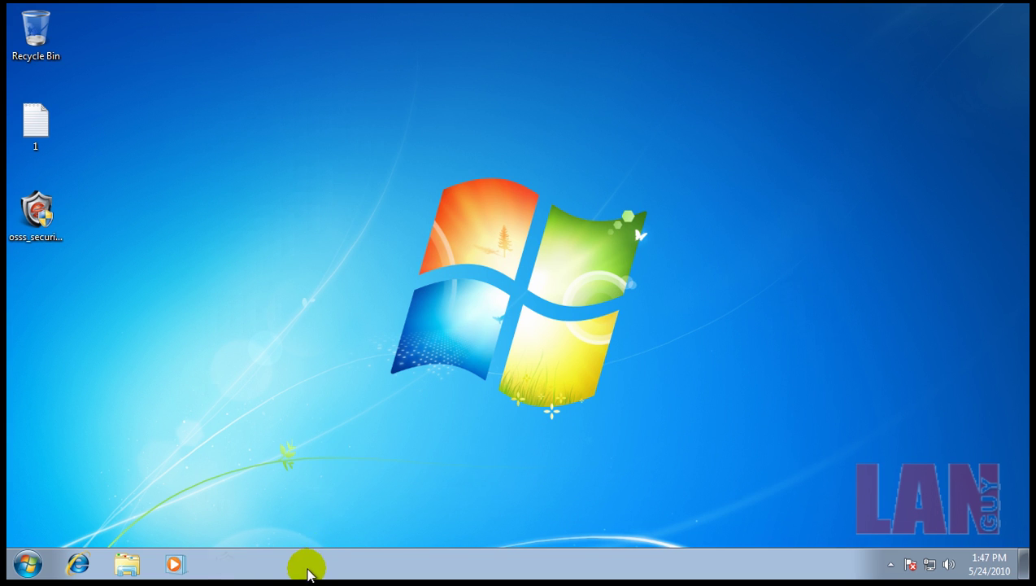
- Start Task Manager and list the running processes from all users
{"action": "right_click", "coordinate": [308, 565]}
{"action": "left_click", "coordinate": [363, 512]}
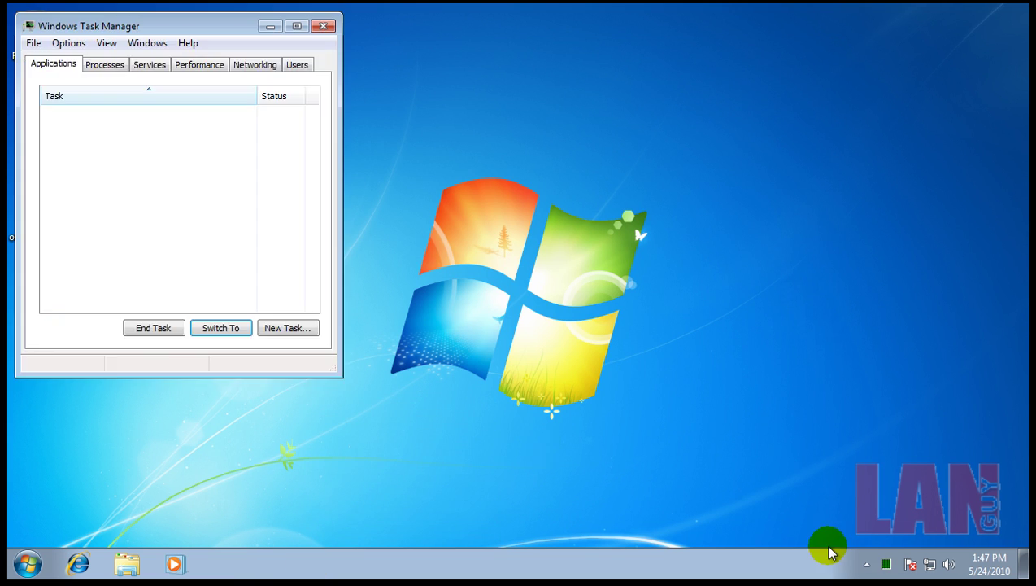
{"action": "left_click", "coordinate": [105, 64]}
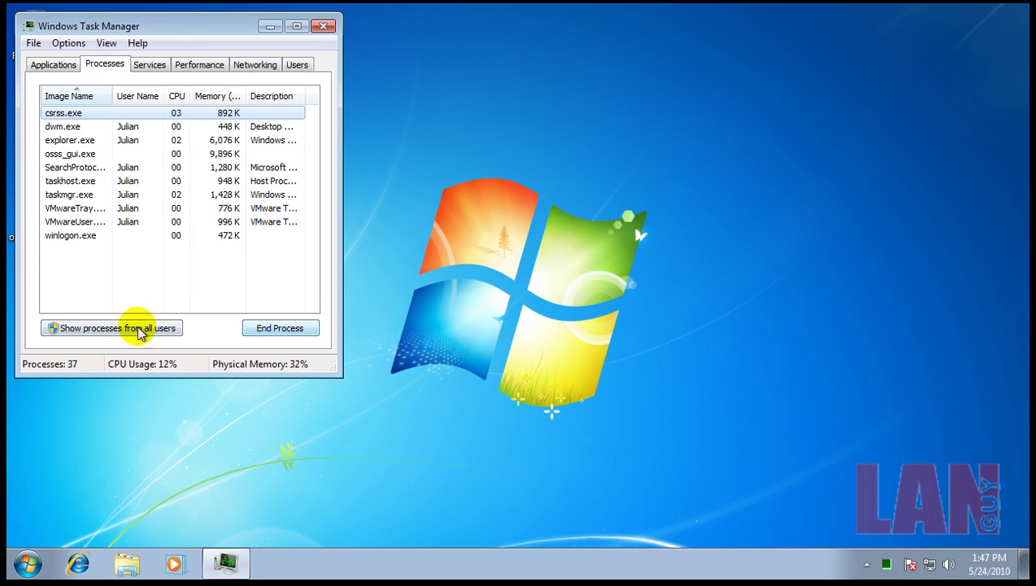
{"action": "left_click", "coordinate": [162, 329]}
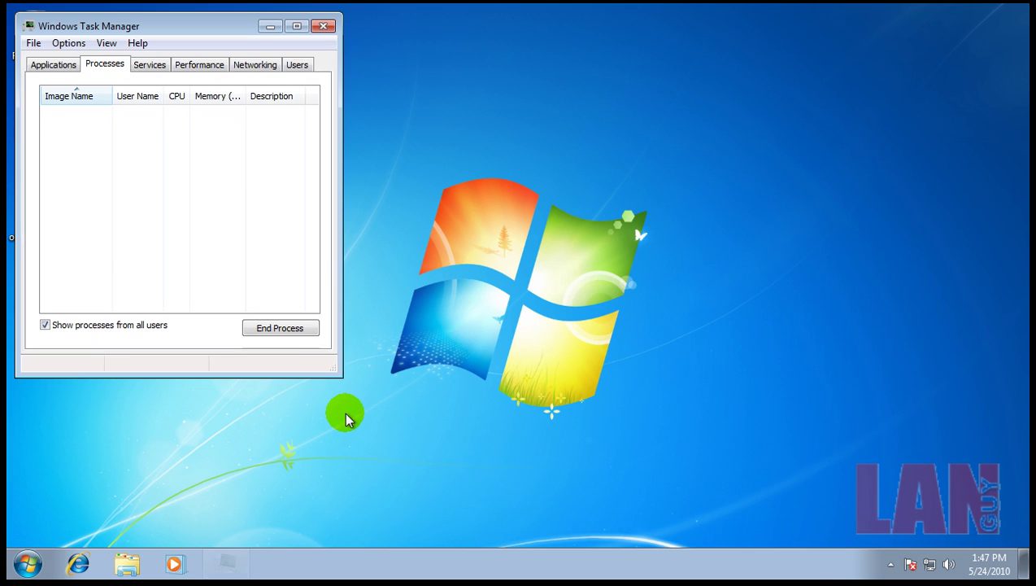
- Enlarge Task Manager and its Description column, sort the processes by description to examine the osss entries, and close it
{"action": "left_click_drag", "start_coordinate": [337, 375], "coordinate": [523, 493]}
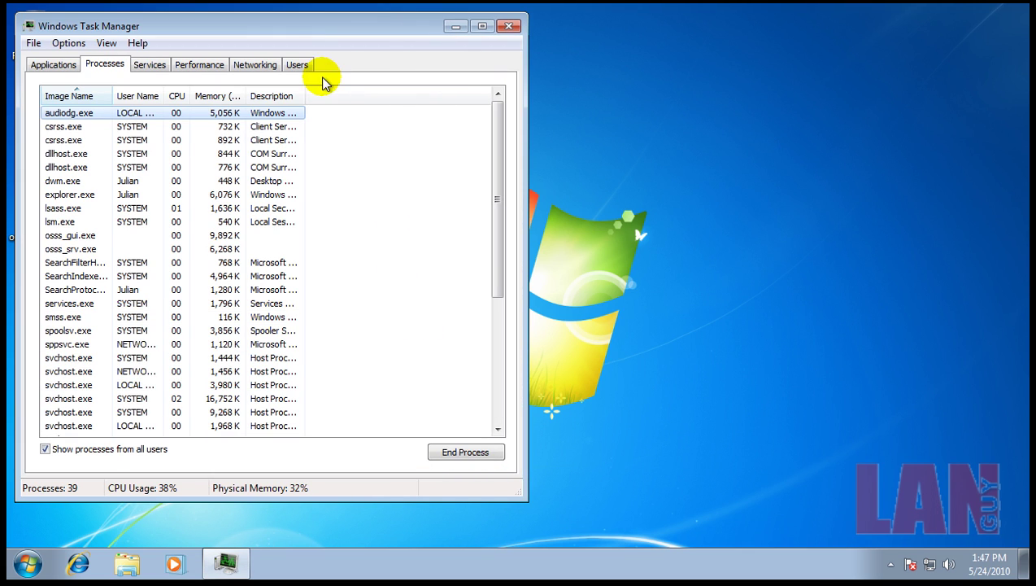
{"action": "left_click_drag", "start_coordinate": [304, 92], "coordinate": [439, 94]}
{"action": "left_click", "coordinate": [370, 96]}
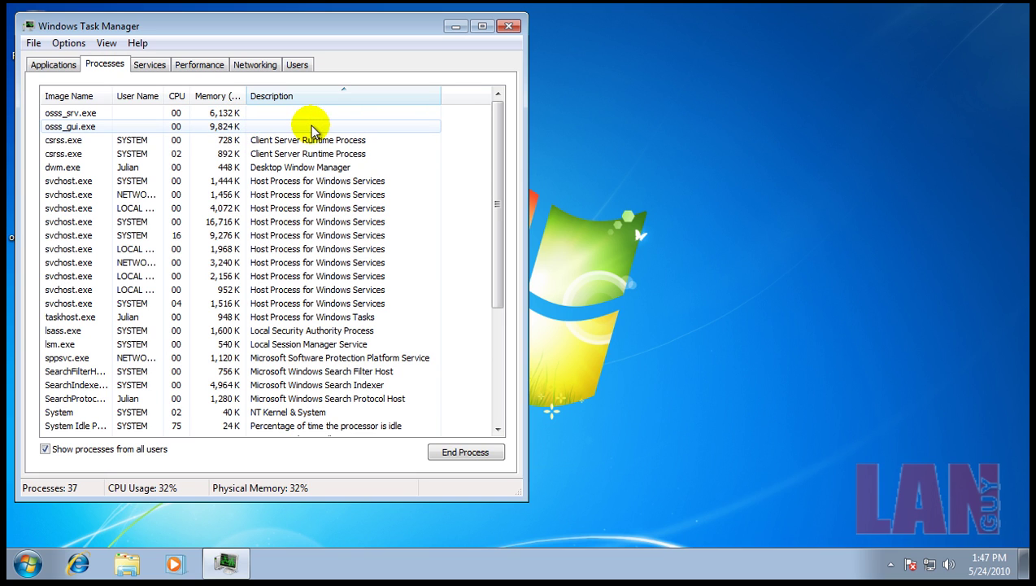
{"action": "left_click_drag", "start_coordinate": [491, 153], "coordinate": [492, 127]}
{"action": "left_click", "coordinate": [508, 27]}
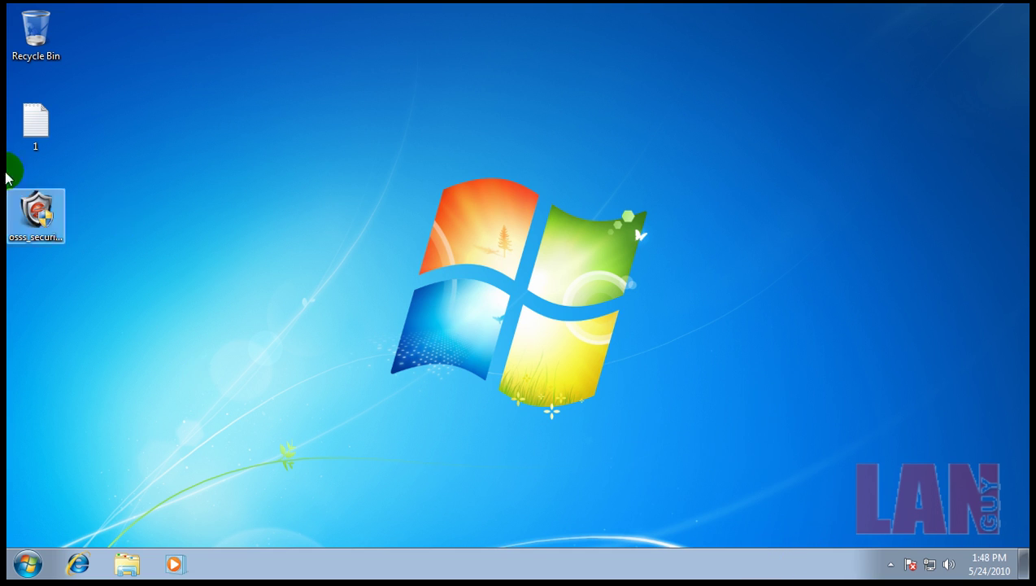
- Open the text file 1 from the desktop and start Internet Explorer
{"action": "left_click", "coordinate": [42, 122]}
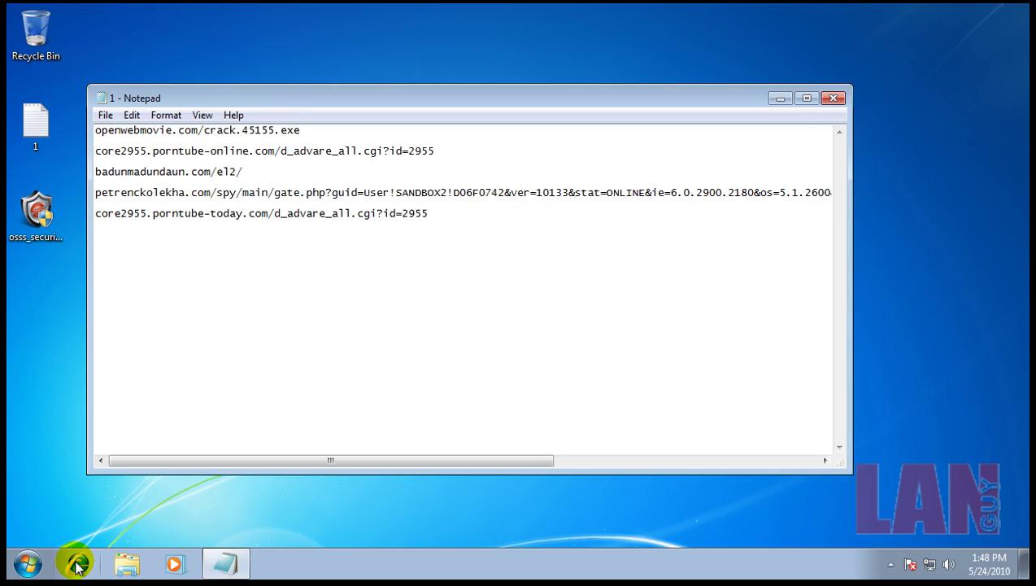
{"action": "left_click", "coordinate": [76, 565]}
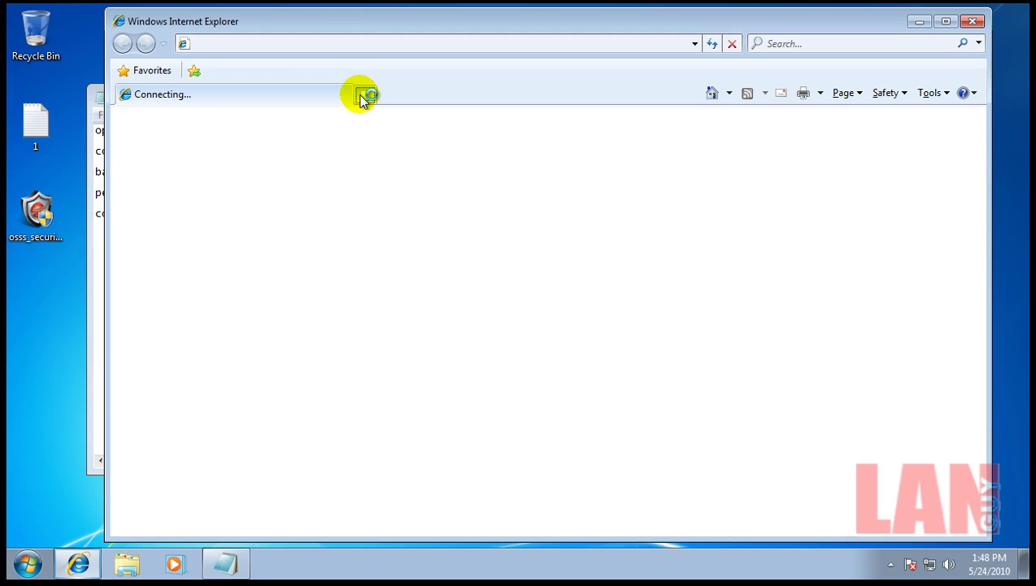
{"action": "left_click", "coordinate": [365, 95]}
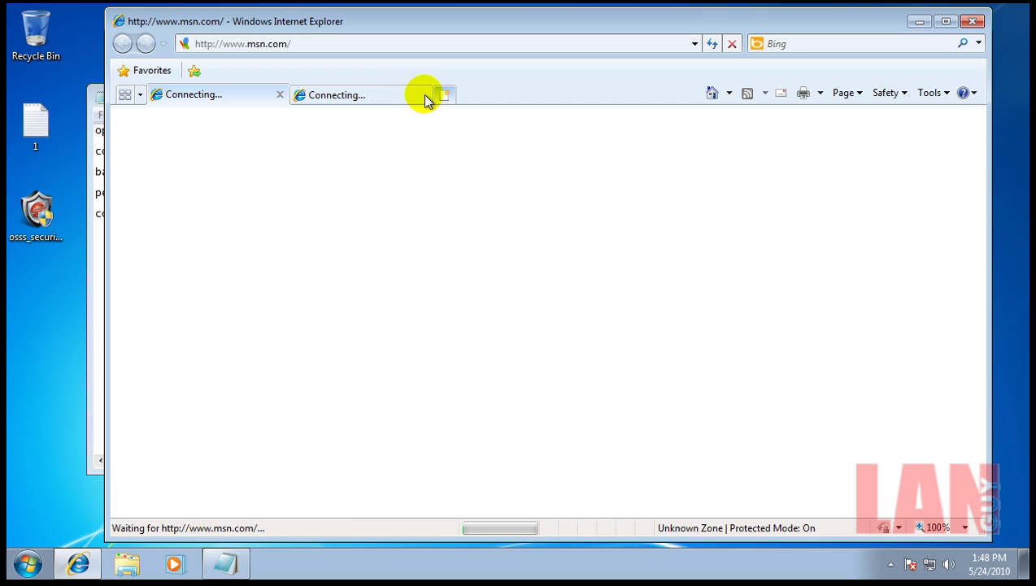
{"action": "left_click", "coordinate": [355, 99]}
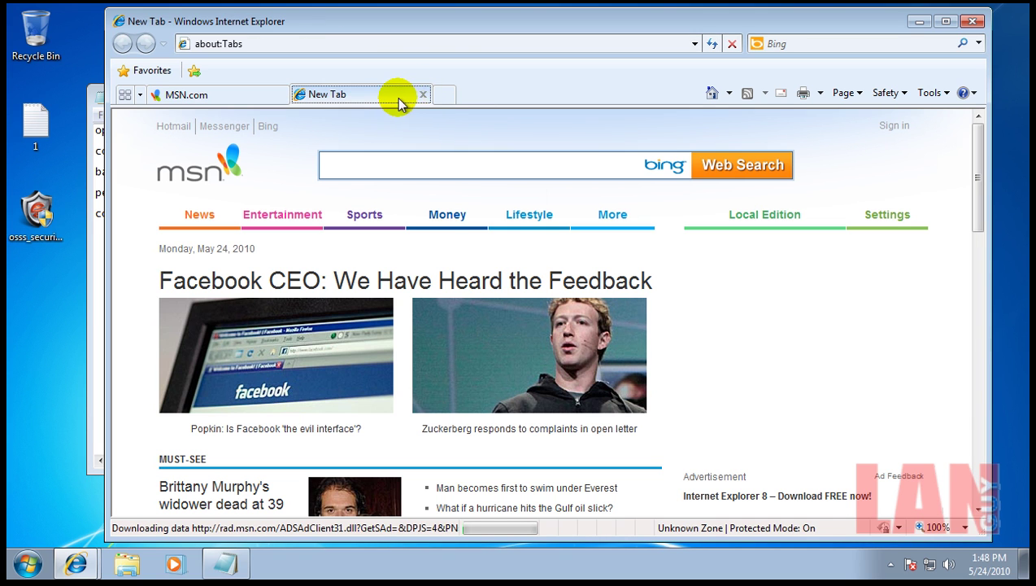
{"action": "left_click", "coordinate": [425, 95]}
- Reposition the Notepad window and copy its first address, openwebmovie.com/crack.45155.exe
{"action": "left_click", "coordinate": [106, 85]}
{"action": "left_click_drag", "start_coordinate": [204, 92], "coordinate": [136, 407]}
{"action": "double_click", "coordinate": [145, 438]}
{"action": "left_click", "coordinate": [144, 438]}
{"action": "double_click", "coordinate": [145, 438]}
{"action": "right_click", "coordinate": [148, 438]}
{"action": "left_click", "coordinate": [231, 261]}
- Load the copied address openwebmovie.com/crack.45155.exe in Internet Explorer
{"action": "left_click", "coordinate": [290, 47]}
{"action": "key", "text": "ctrl+v"}
{"action": "key", "text": "Return"}
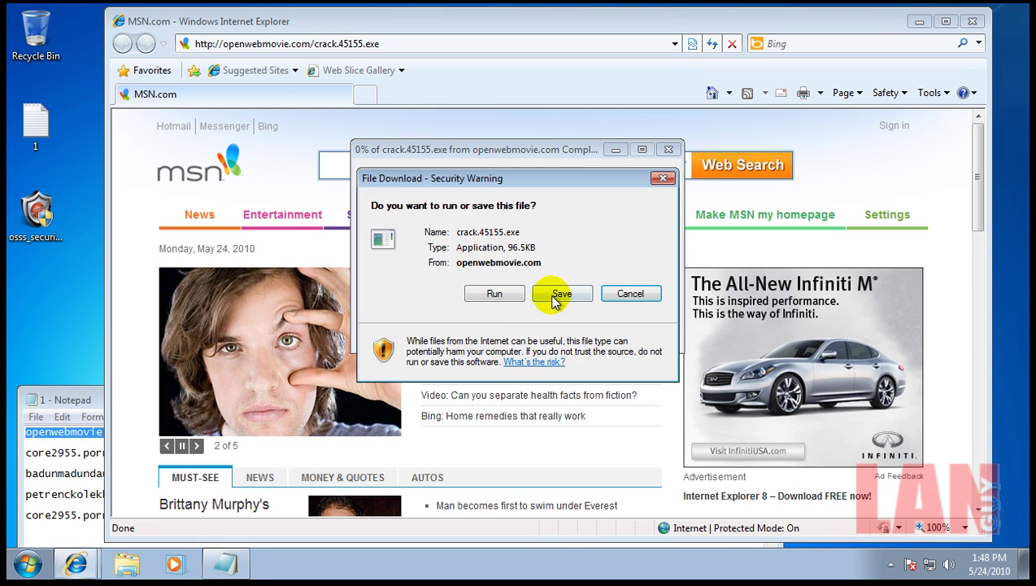
- Choose to run crack.45155.exe and allow iexplore.exe to create the new executable file
{"action": "left_click", "coordinate": [512, 294]}
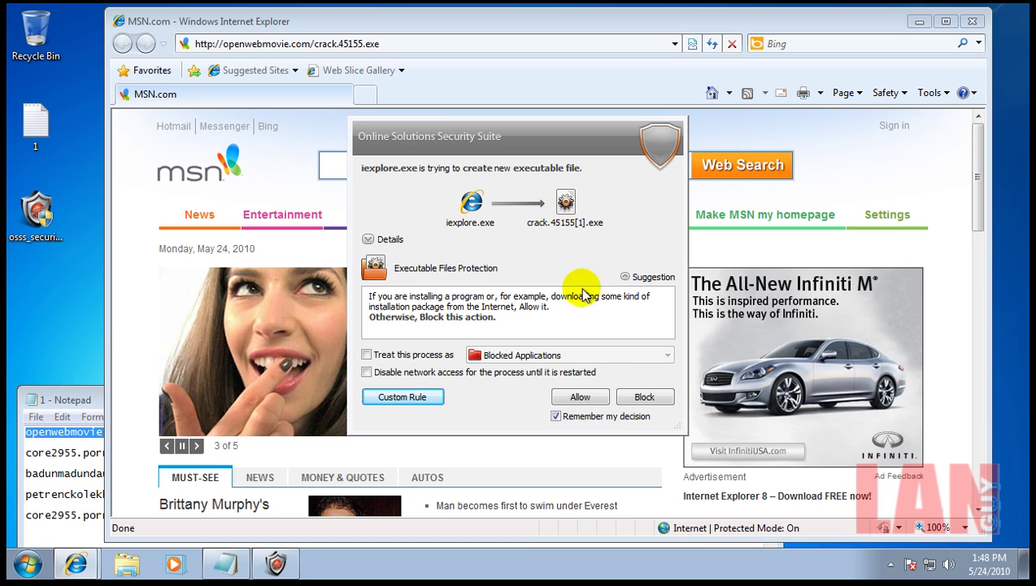
{"action": "left_click", "coordinate": [567, 396]}
{"action": "left_click", "coordinate": [516, 274]}
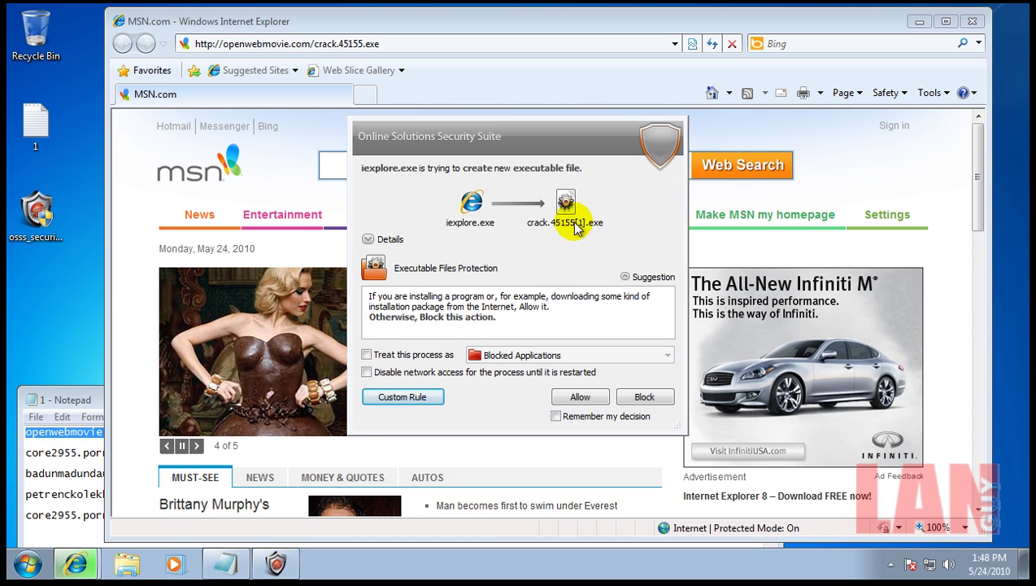
{"action": "left_click", "coordinate": [583, 400]}
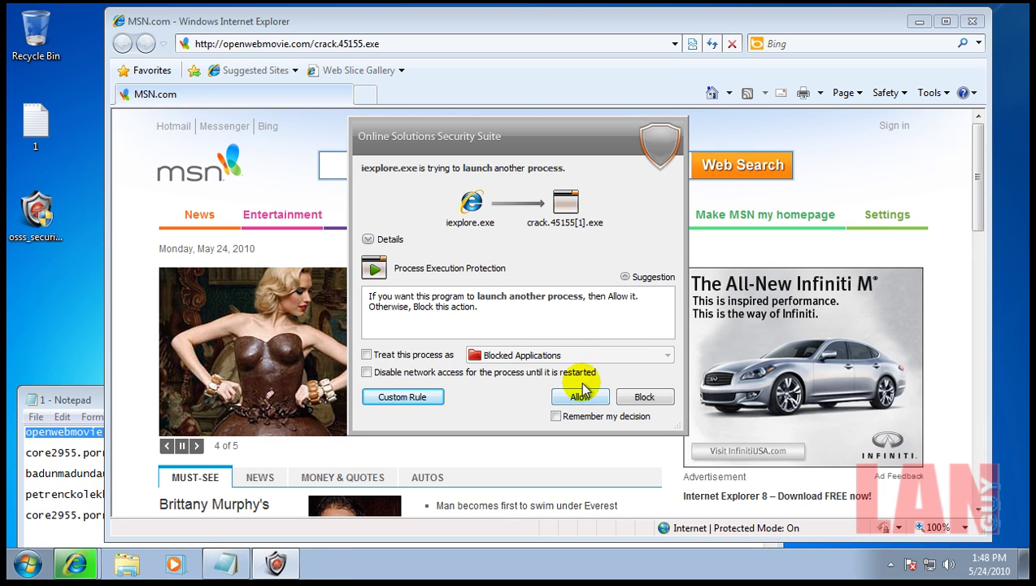
- Allow iexplore.exe to launch crack.45155[1].exe and confirm running the software from the unknown publisher
{"action": "left_click", "coordinate": [582, 398]}
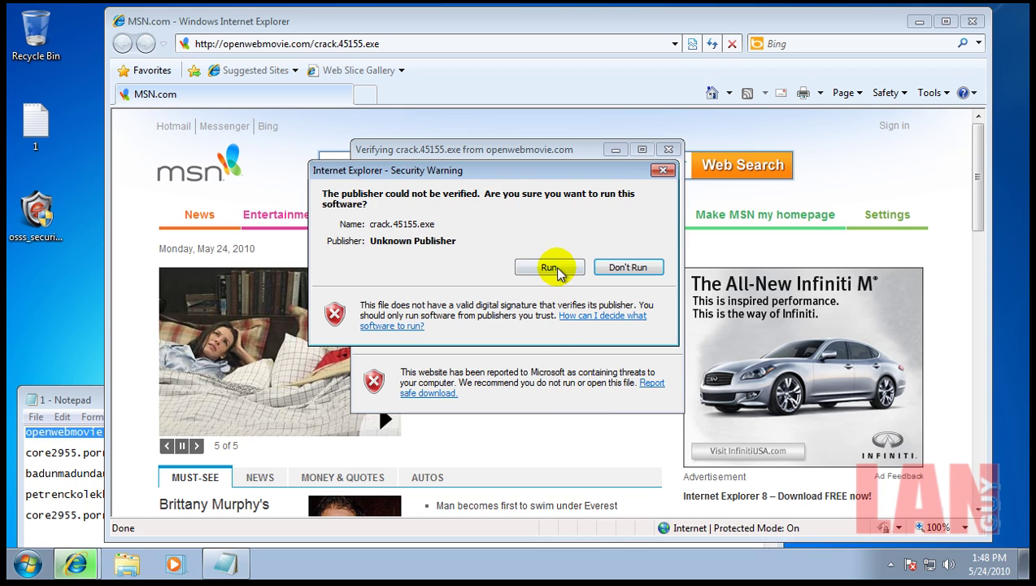
{"action": "left_click", "coordinate": [556, 268]}
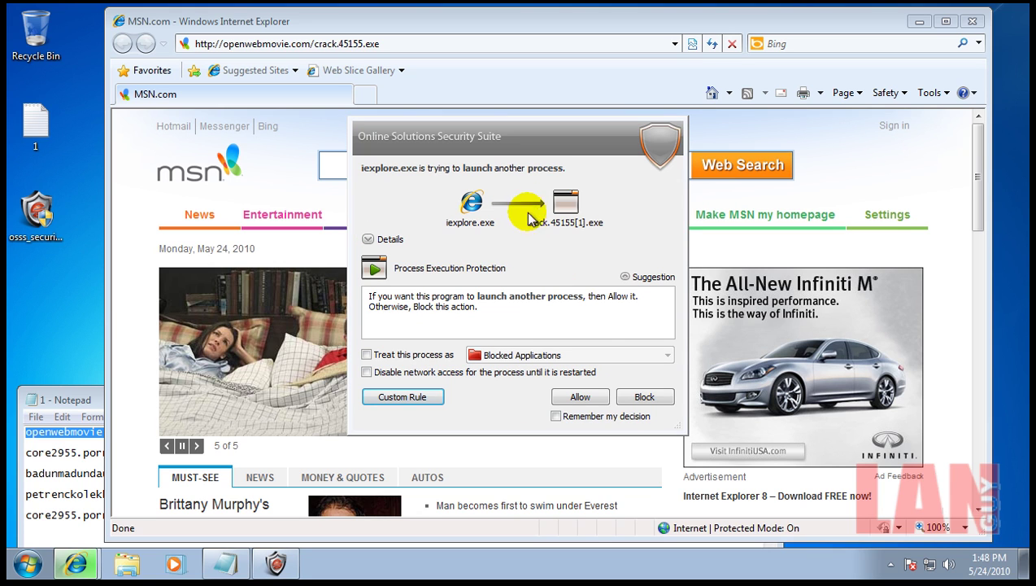
{"action": "left_click", "coordinate": [591, 405]}
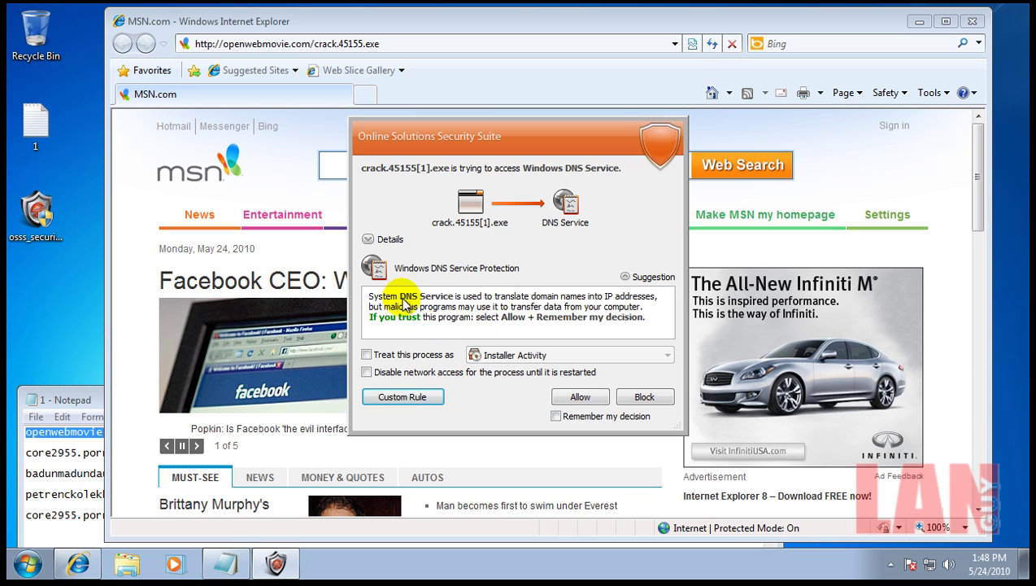
- Collapse and re-expand the alert's suggestion, and block crack.45155[1].exe from accessing the Windows DNS Service
{"action": "left_click", "coordinate": [624, 278]}
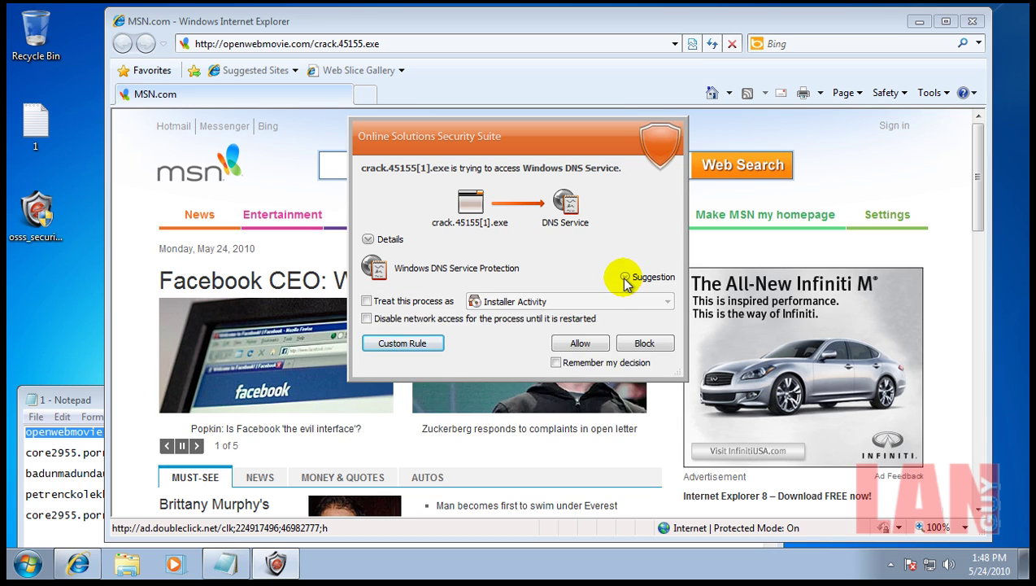
{"action": "left_click", "coordinate": [624, 277]}
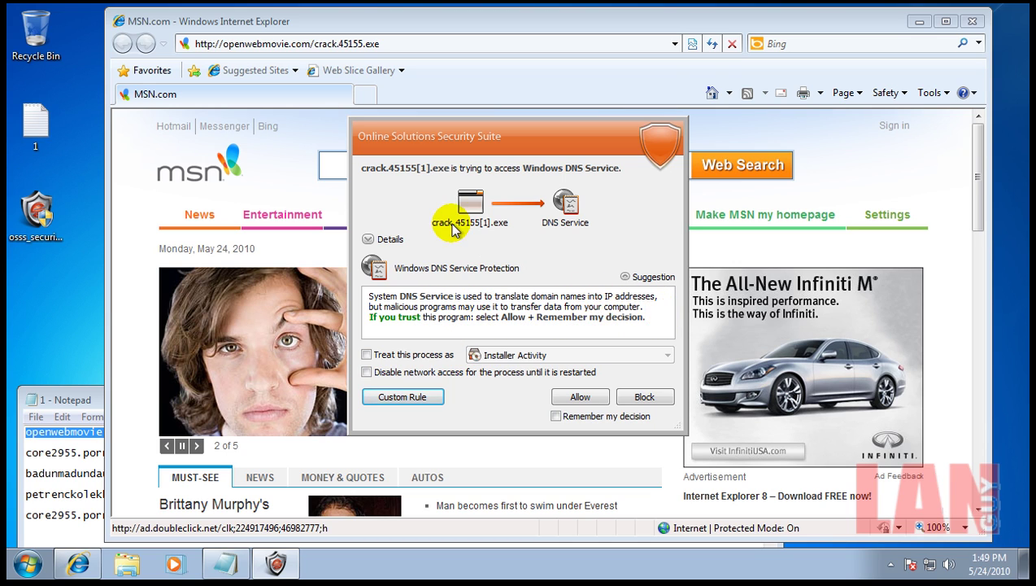
{"action": "left_click", "coordinate": [643, 404]}
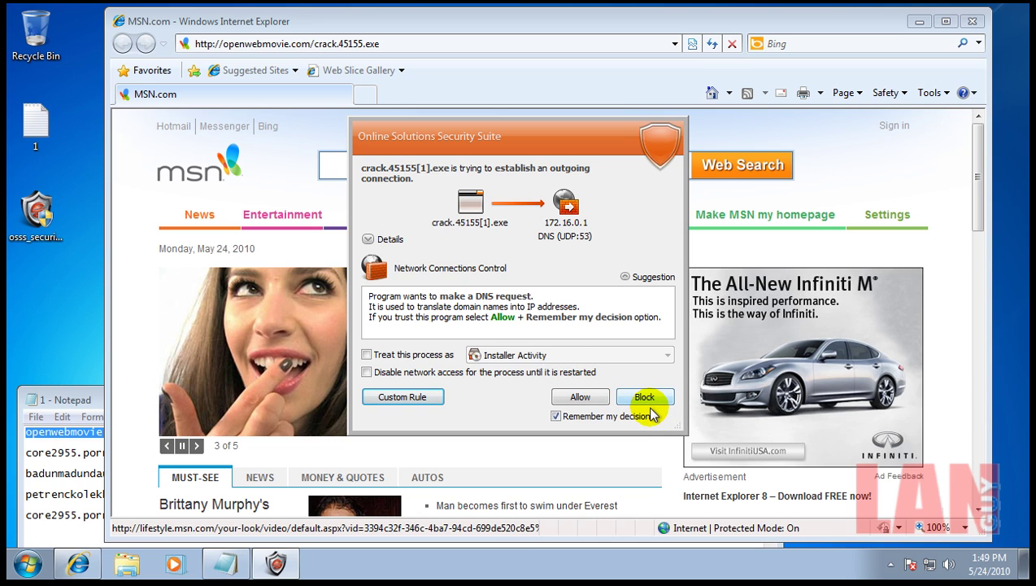
- Block crack.45155[1].exe from establishing the outgoing DNS connection to 172.16.0.1 and keep the decision remembered
{"action": "left_click", "coordinate": [647, 398]}
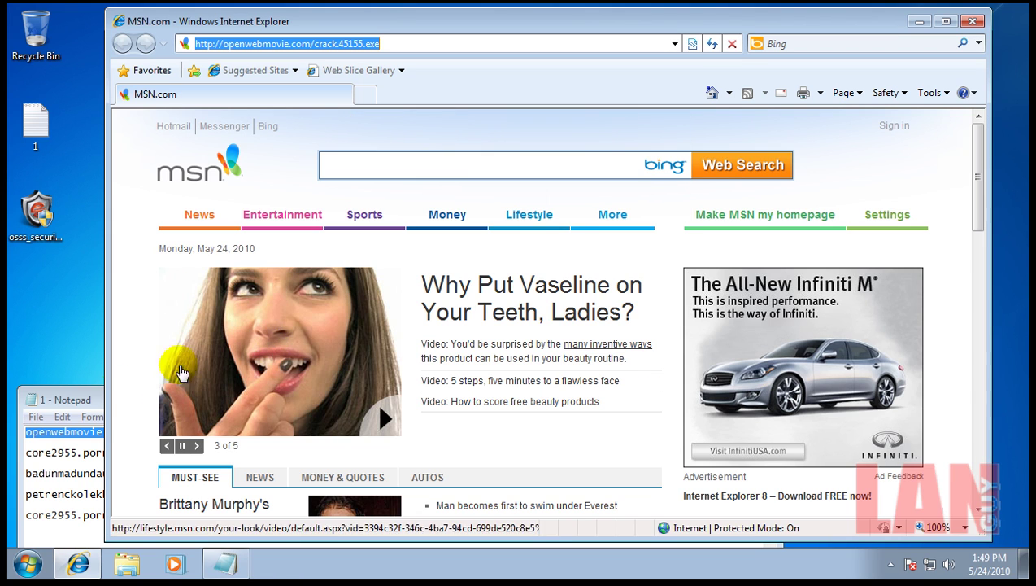
- Copy the address core2955.porntube-online.com/d_advare_all.cgi?id=2955 from the Notepad list and load it in Internet Explorer
{"action": "left_click", "coordinate": [93, 398]}
{"action": "double_click", "coordinate": [370, 451]}
{"action": "left_click", "coordinate": [27, 453], "text": "shift"}
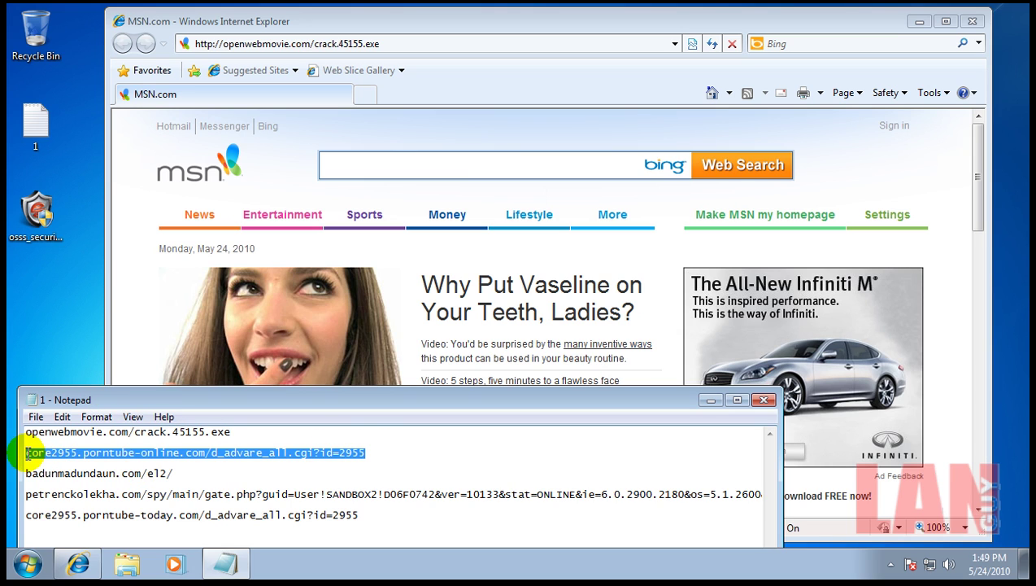
{"action": "left_click", "coordinate": [370, 42]}
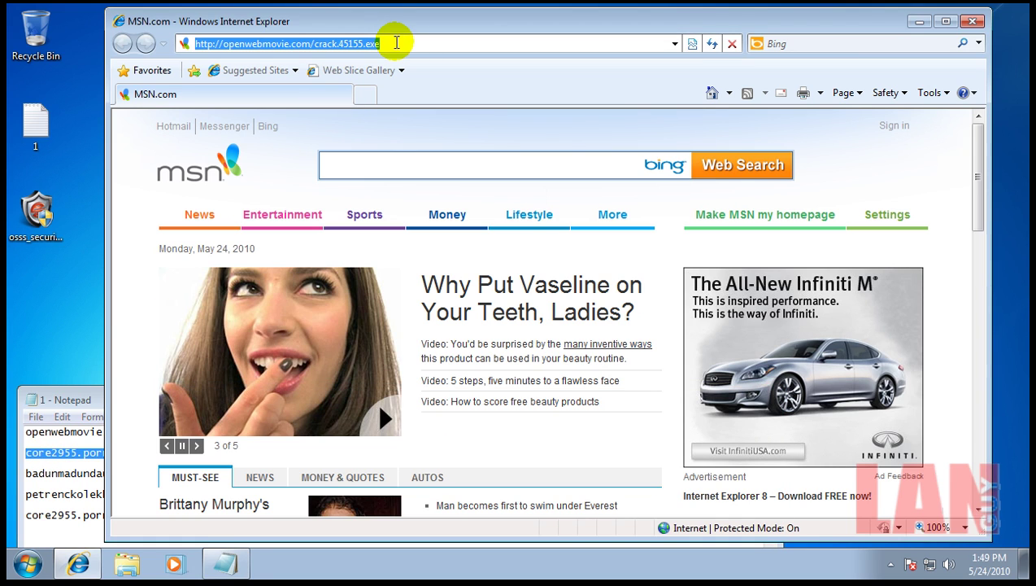
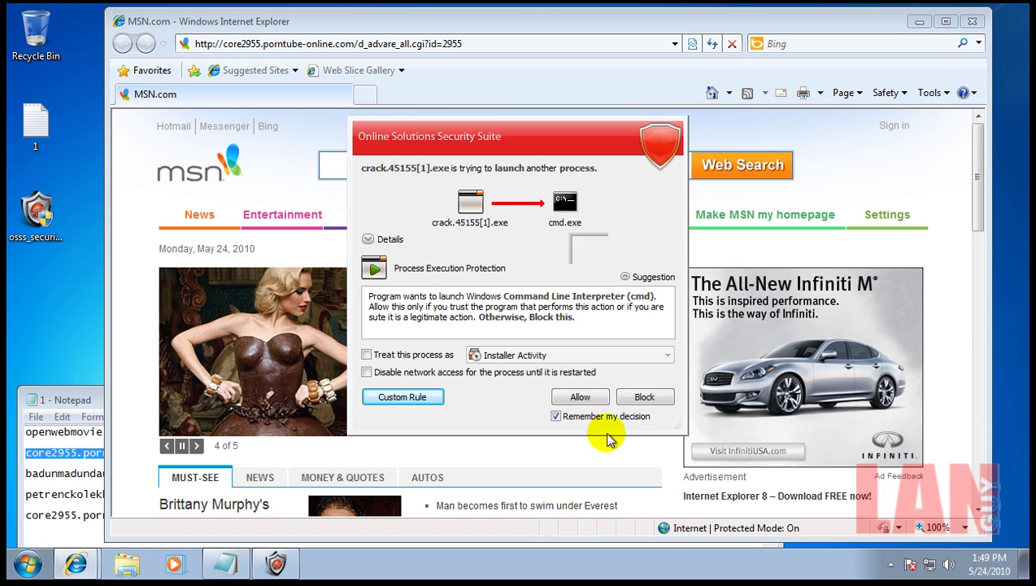
- Block crack.45155[1].exe from launching cmd.exe and dismiss the resulting Windows error message
{"action": "left_click", "coordinate": [638, 397]}
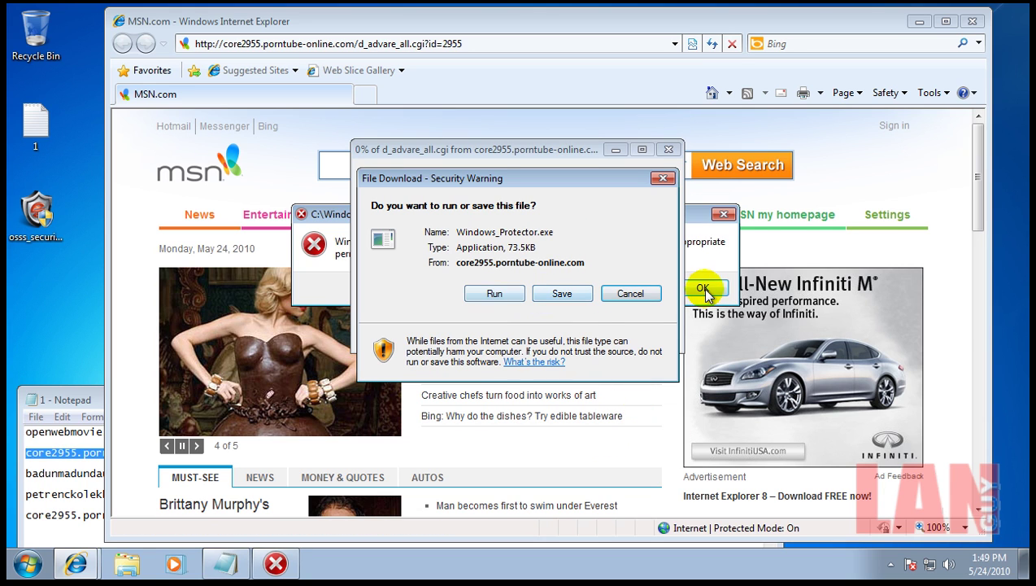
{"action": "left_click", "coordinate": [701, 287]}
- Run the Windows_Protector.exe download, allowing iexplore.exe to create the executable files and launch d_advare_all[1].exe
{"action": "left_click", "coordinate": [496, 294]}
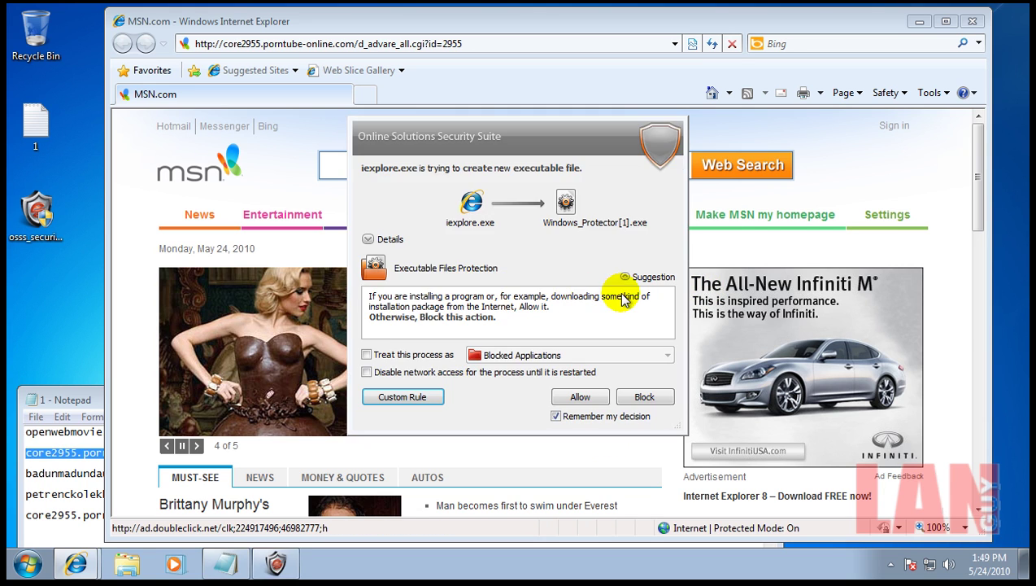
{"action": "left_click", "coordinate": [580, 398]}
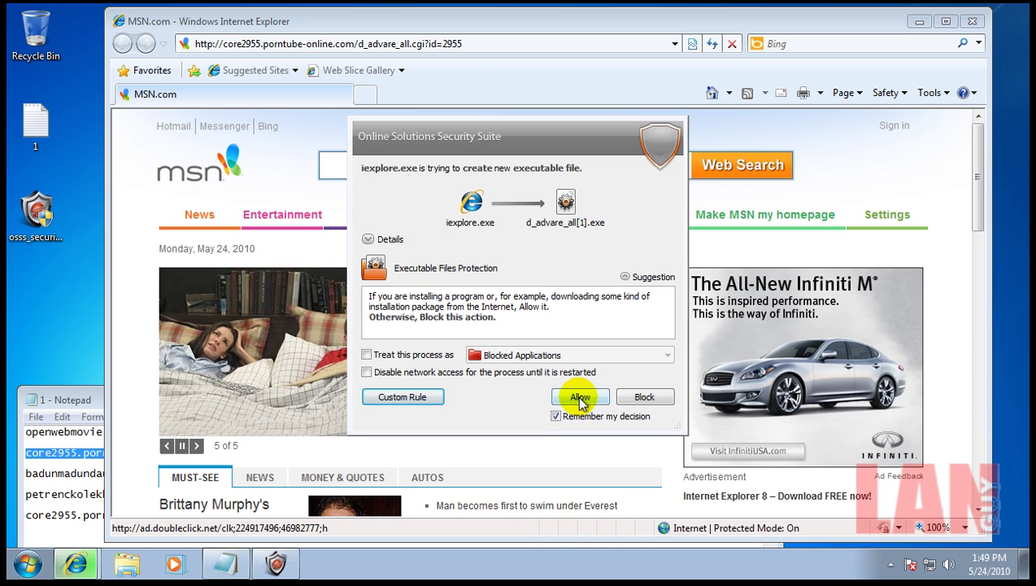
{"action": "left_click", "coordinate": [578, 396]}
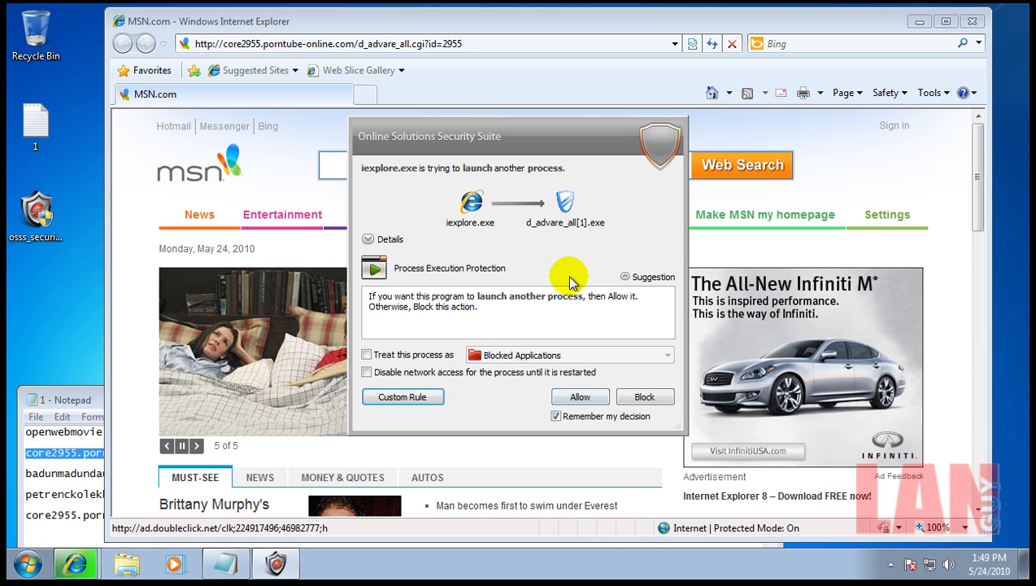
{"action": "left_click", "coordinate": [577, 396]}
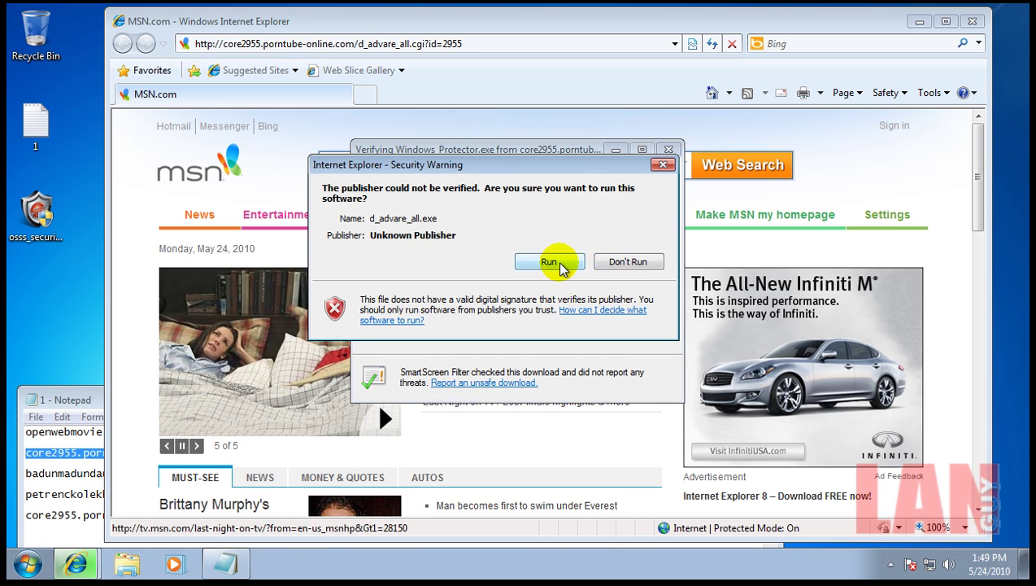
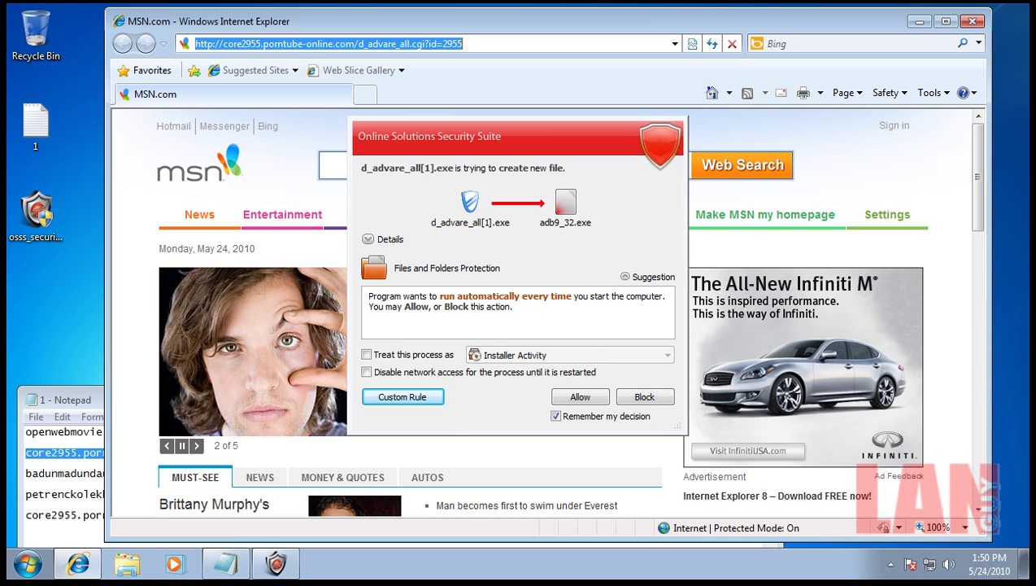
- Block d_advare_all[1].exe from creating the autorun file adb9_32.exe and from its DNS access requests
{"action": "left_click", "coordinate": [647, 395]}
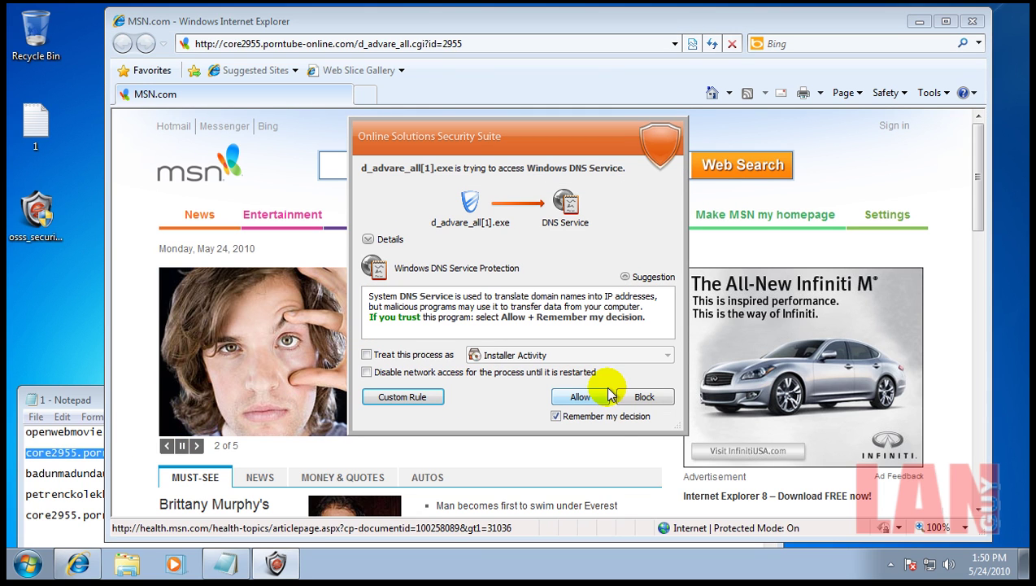
{"action": "left_click", "coordinate": [655, 400]}
{"action": "left_click", "coordinate": [645, 403]}
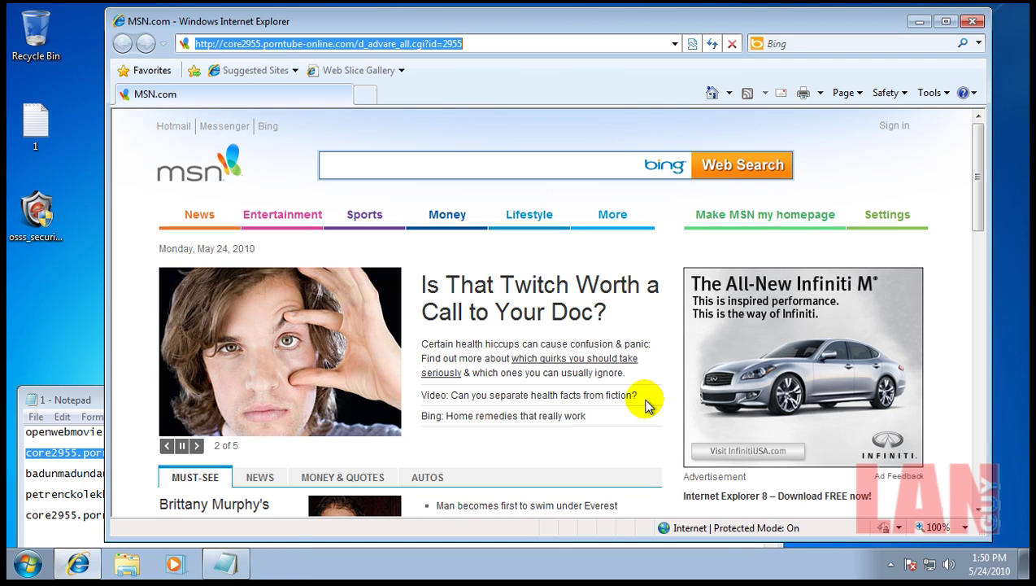
- Copy the address badunmadundaun.com/el2/ from the Notepad list and load it in Internet Explorer
{"action": "left_click", "coordinate": [88, 474]}
{"action": "left_click", "coordinate": [202, 474]}
{"action": "double_click", "coordinate": [203, 475]}
{"action": "key", "text": "ctrl+c"}
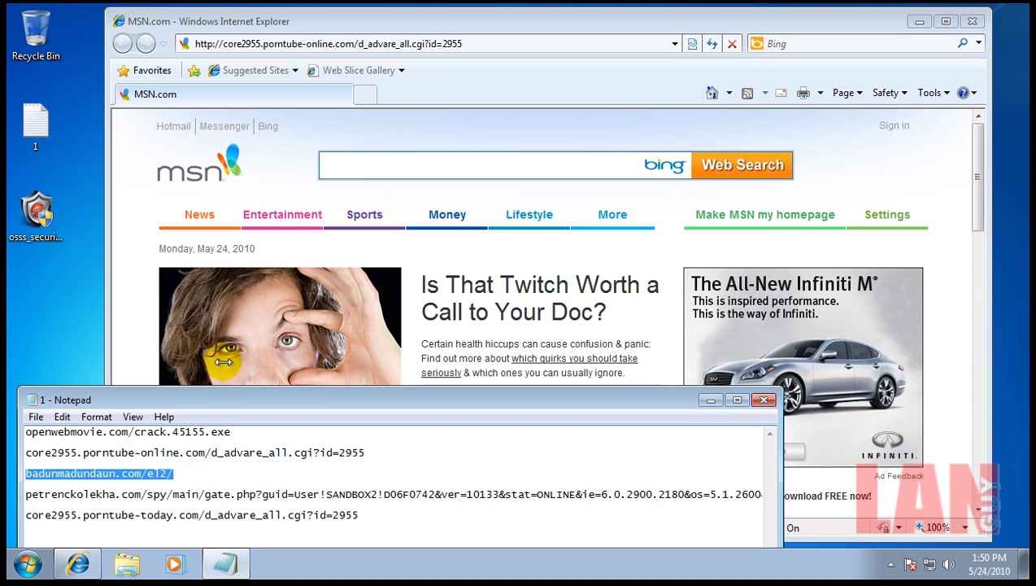
{"action": "left_click", "coordinate": [348, 31]}
{"action": "left_click", "coordinate": [354, 43]}
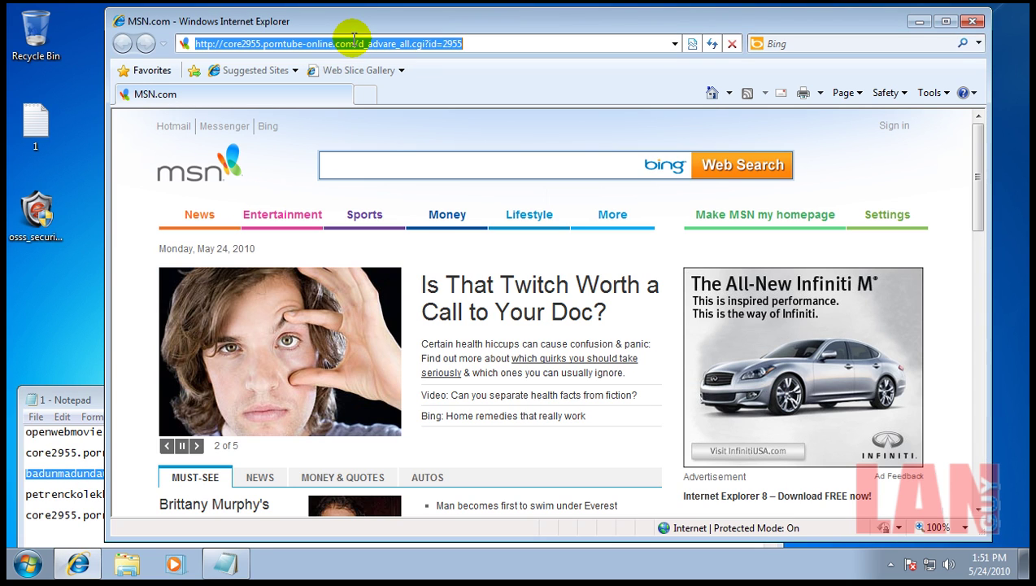
{"action": "key", "text": "ctrl+v"}
{"action": "key", "text": "Return"}
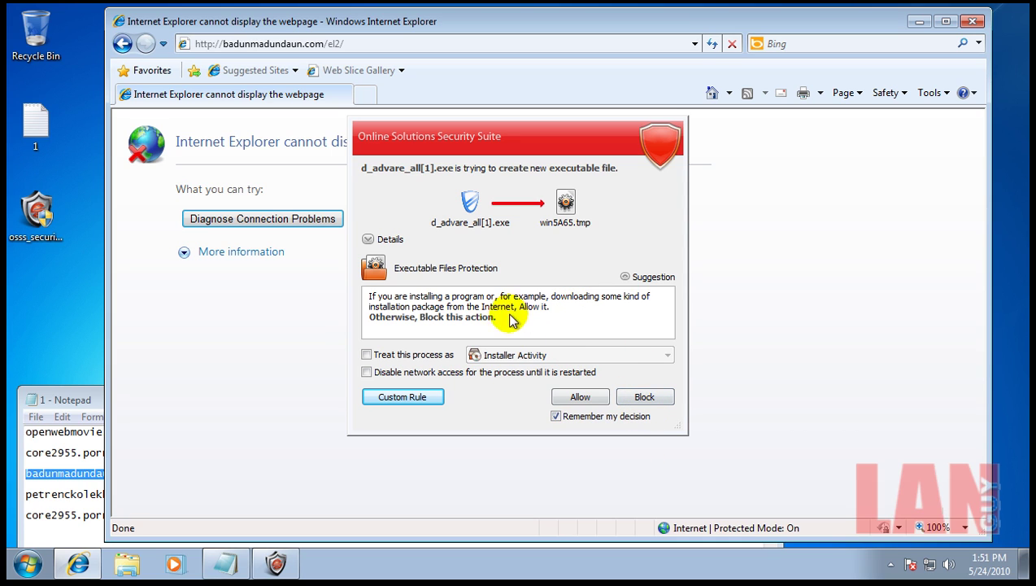
- Block d_advare_all[1].exe from creating the executable files win5A65.tmp and win7A90.tmp
{"action": "left_click", "coordinate": [645, 397]}
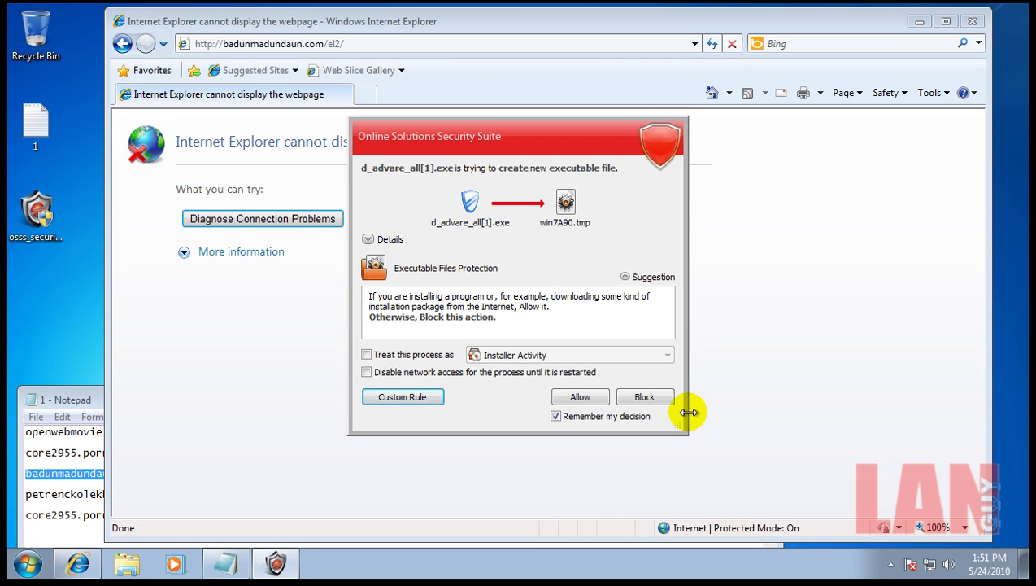
{"action": "left_click", "coordinate": [645, 399]}
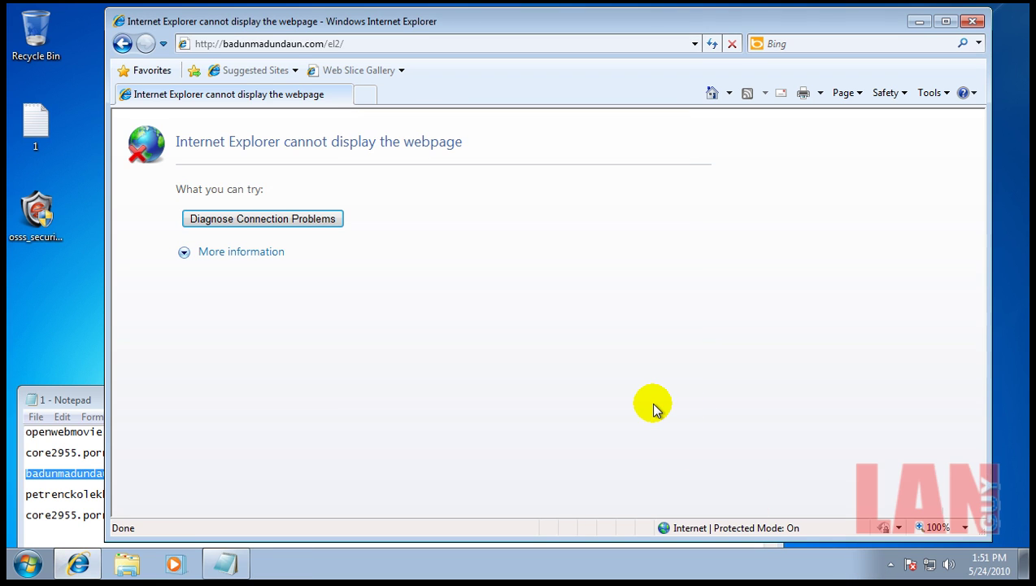
- Copy the full petrenckolekha.com/spy/main/gate.php address from the Notepad list and load it in Internet Explorer
{"action": "left_click", "coordinate": [81, 398]}
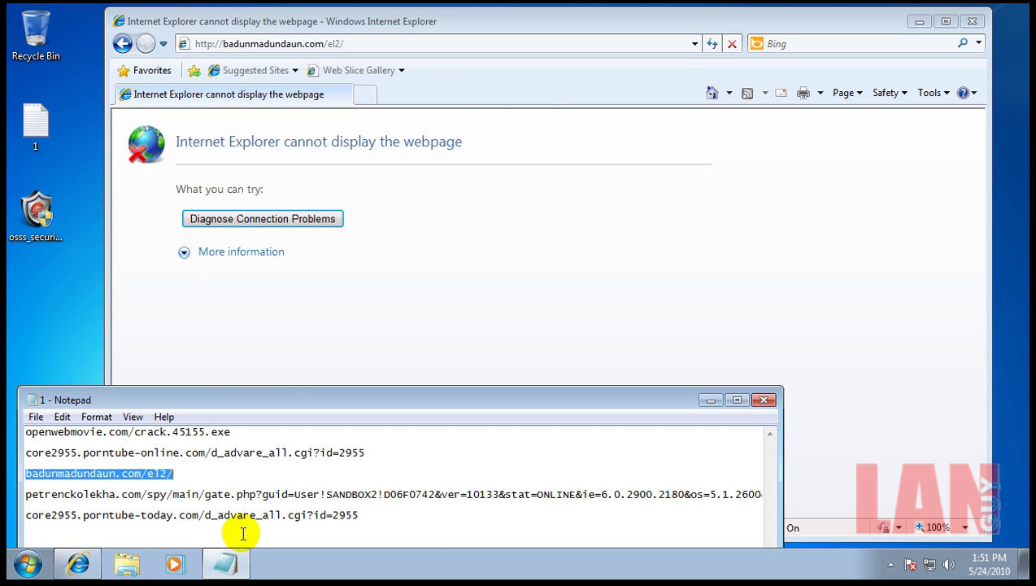
{"action": "left_click", "coordinate": [31, 496]}
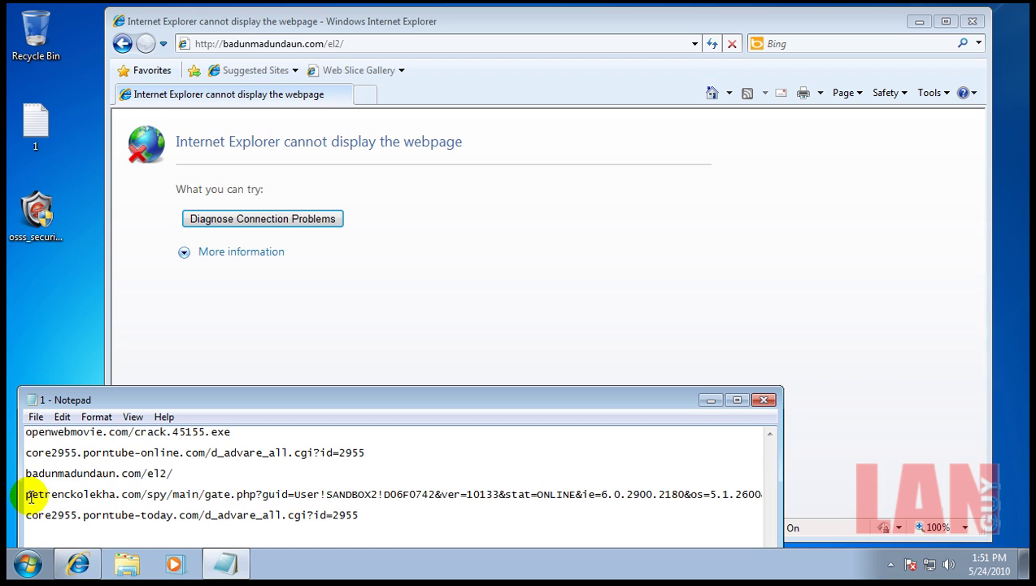
{"action": "key", "text": "shift+End"}
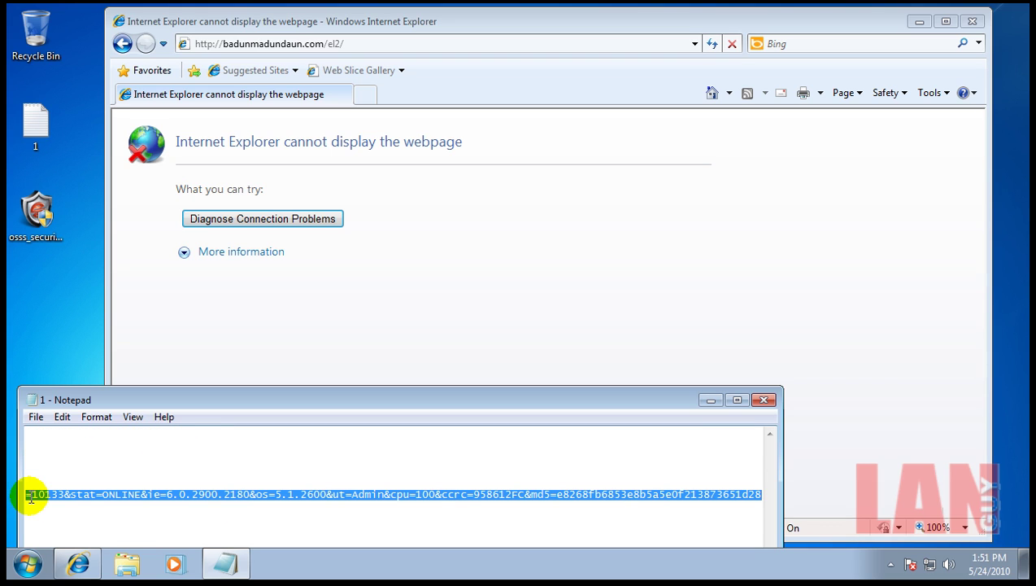
{"action": "key", "text": "Delete"}
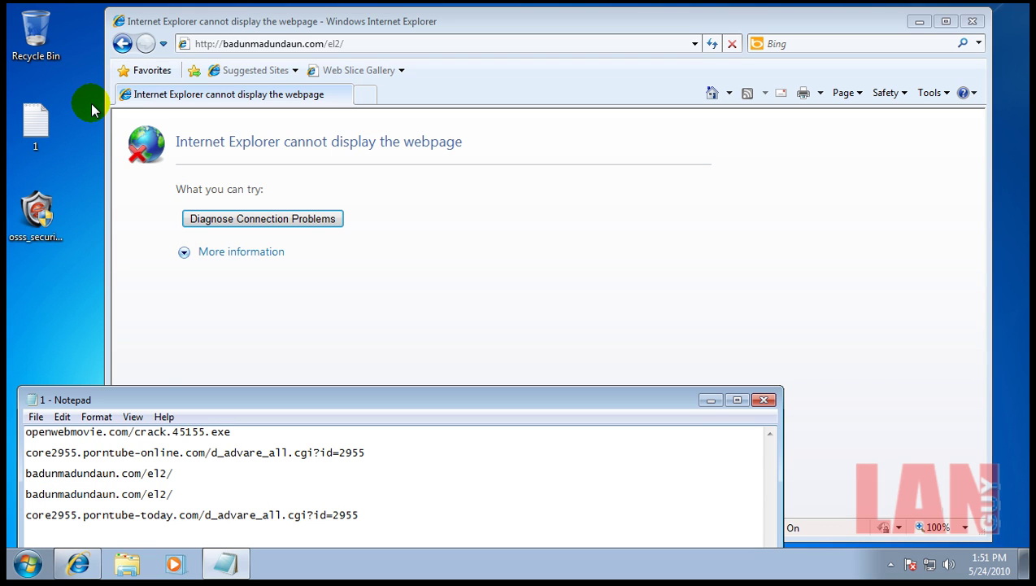
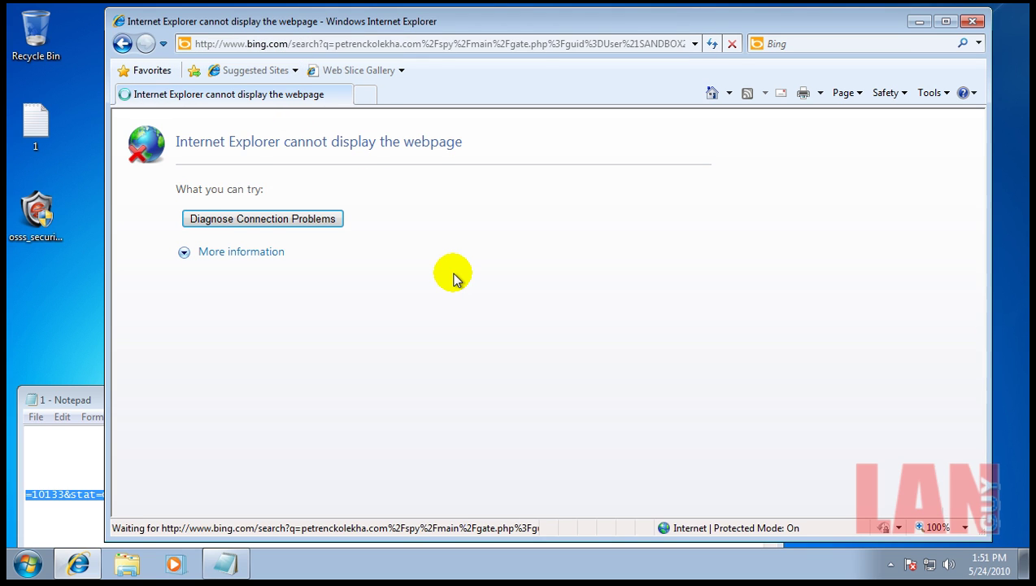
- Copy the address core2955.porntube-today.com/d_advare_all.cgi?id=2955 from the Notepad list and load it in Internet Explorer
{"action": "left_click", "coordinate": [65, 400]}
{"action": "left_click", "coordinate": [80, 514]}
{"action": "left_click_drag", "start_coordinate": [241, 515], "coordinate": [38, 514]}
{"action": "key", "text": "ctrl+c"}
{"action": "left_click", "coordinate": [395, 43]}
{"action": "key", "text": "ctrl+v"}
{"action": "key", "text": "Return"}
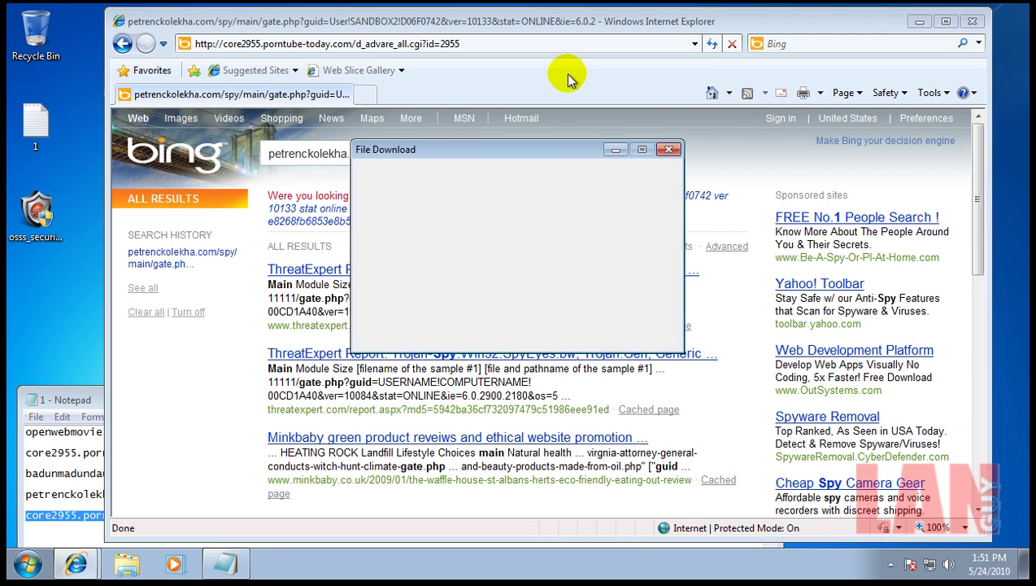
- Run the file from core2955.porntube-today.com, allowing iexplore.exe to create and launch it, and confirm running the software from the unknown publisher
{"action": "left_click", "coordinate": [512, 292]}
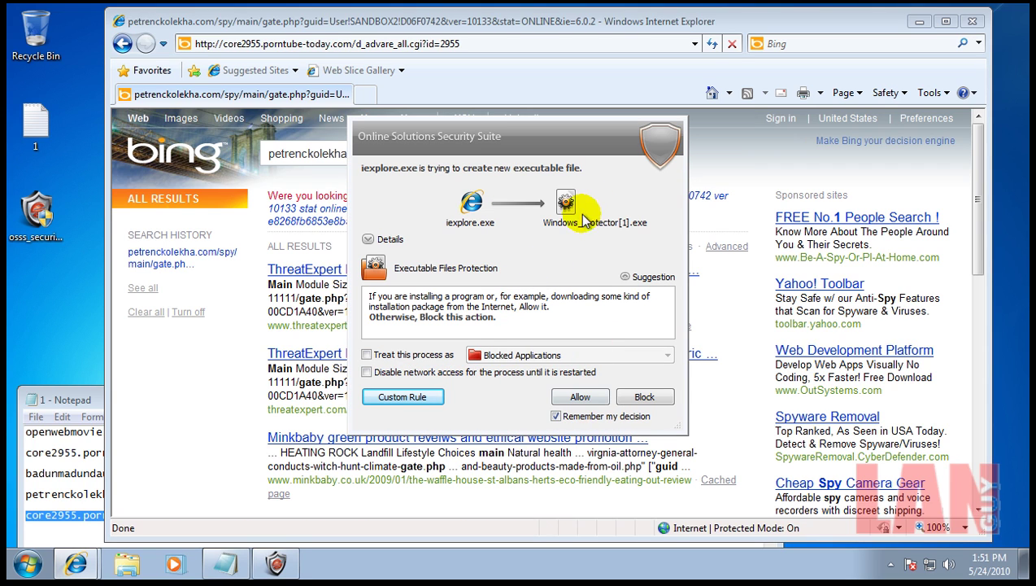
{"action": "left_click", "coordinate": [579, 397]}
{"action": "left_click", "coordinate": [551, 271]}
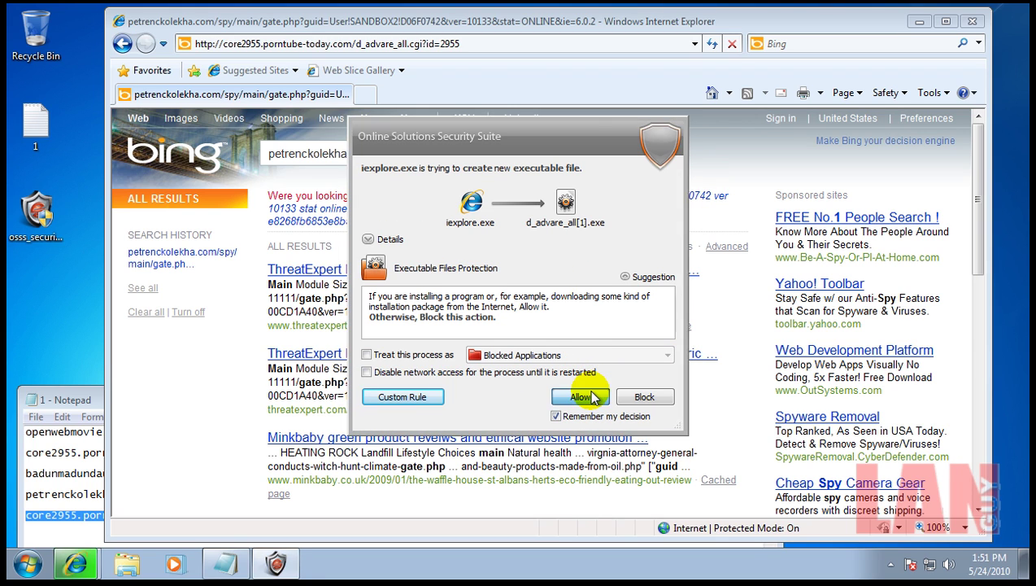
{"action": "left_click", "coordinate": [589, 396]}
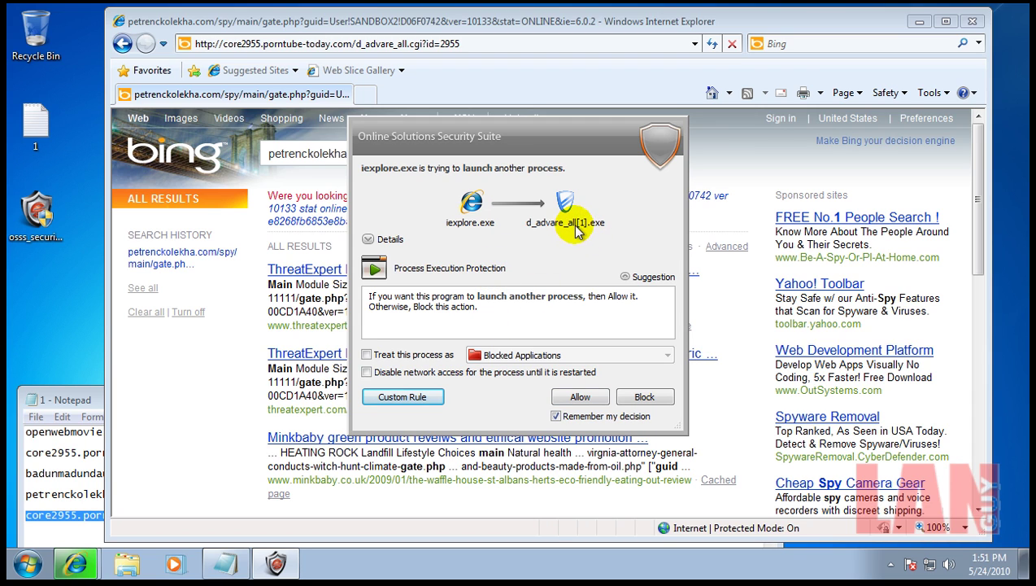
{"action": "left_click", "coordinate": [579, 398]}
{"action": "left_click", "coordinate": [558, 277]}
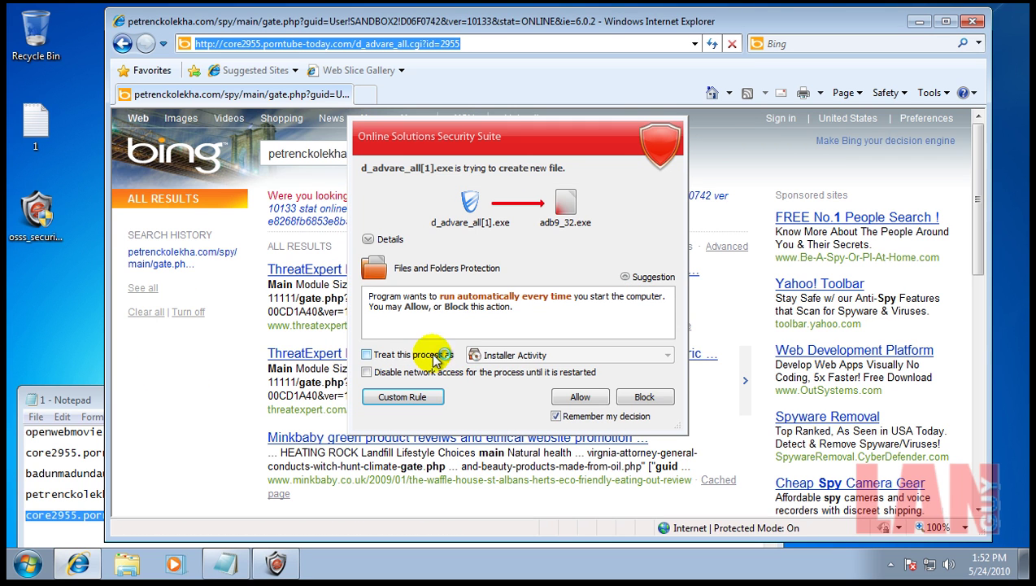
- Block the relaunched d_advare_all[1].exe from creating adb9_32.exe and from its DNS requests, including the outgoing connection to 172.16.0.1
{"action": "left_click", "coordinate": [644, 398]}
{"action": "left_click", "coordinate": [647, 398]}
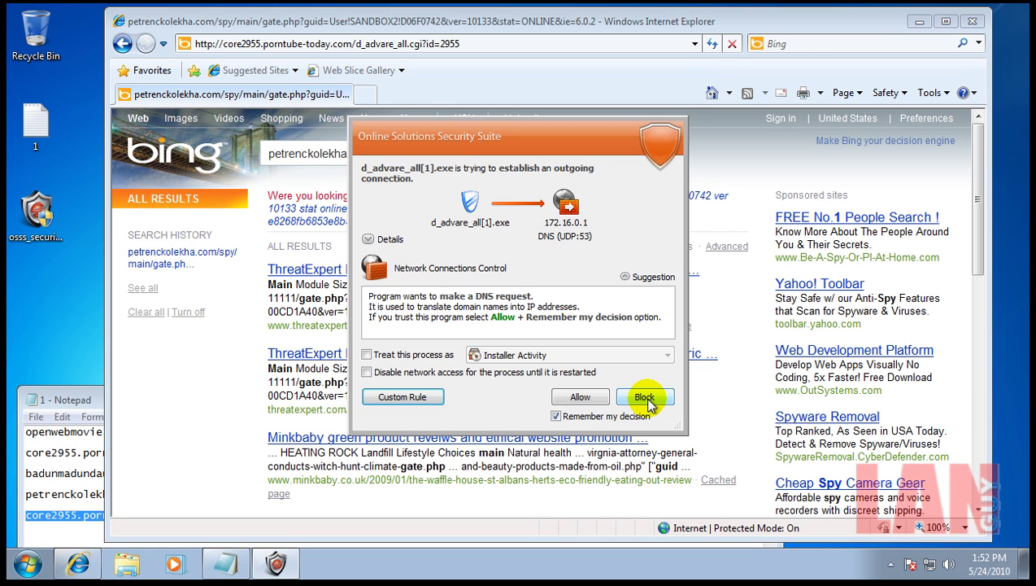
{"action": "left_click", "coordinate": [647, 398]}
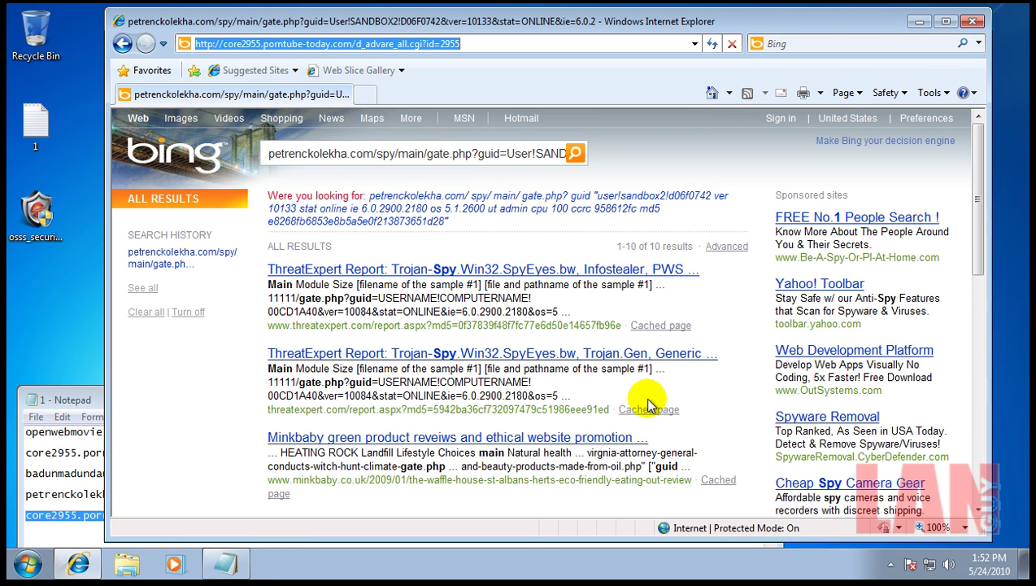
- Close the Notepad address list without saving changes to 1.txt and close the Internet Explorer window
{"action": "left_click", "coordinate": [80, 395]}
{"action": "left_click", "coordinate": [764, 402]}
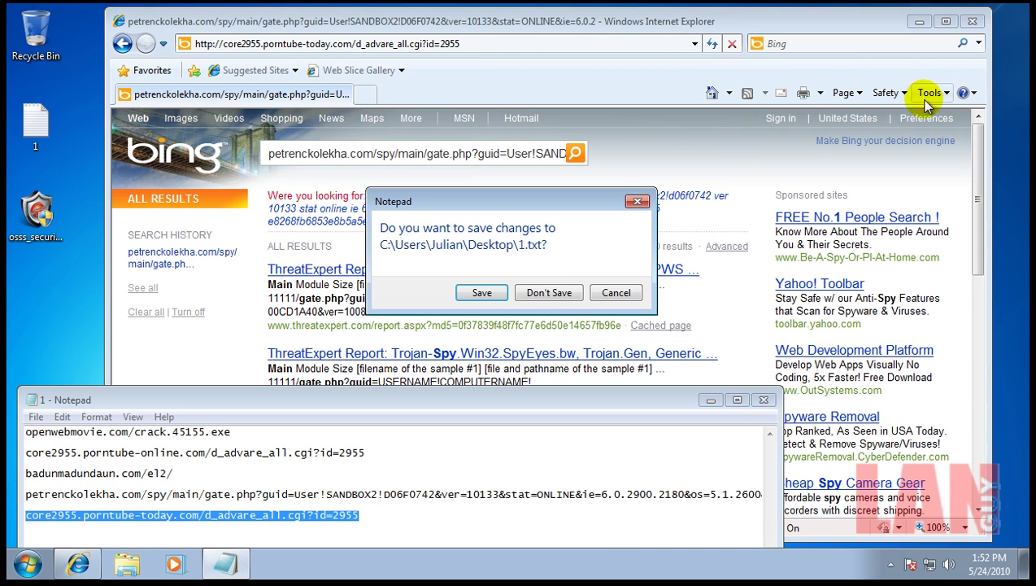
{"action": "left_click", "coordinate": [547, 295]}
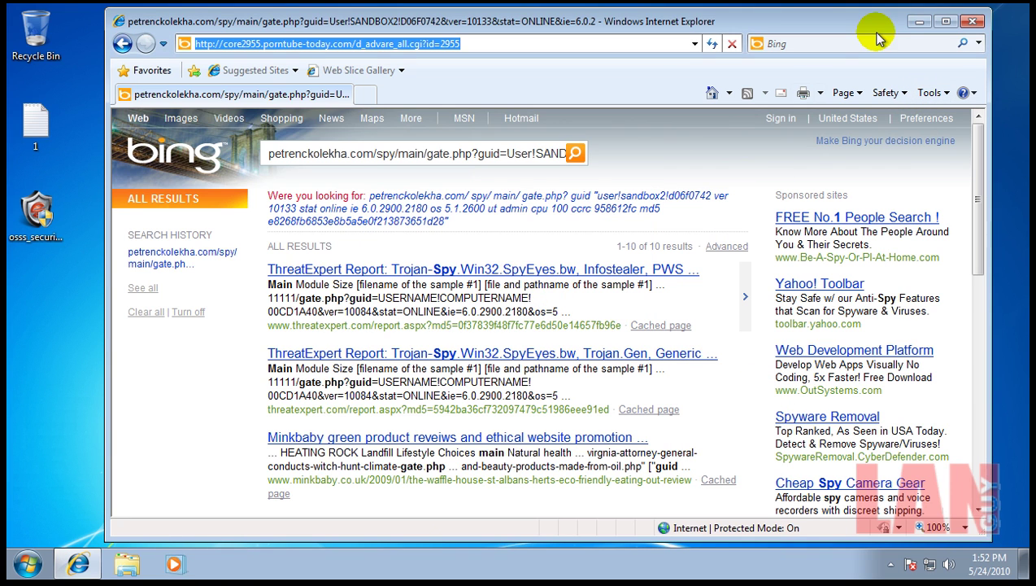
{"action": "left_click", "coordinate": [956, 23]}
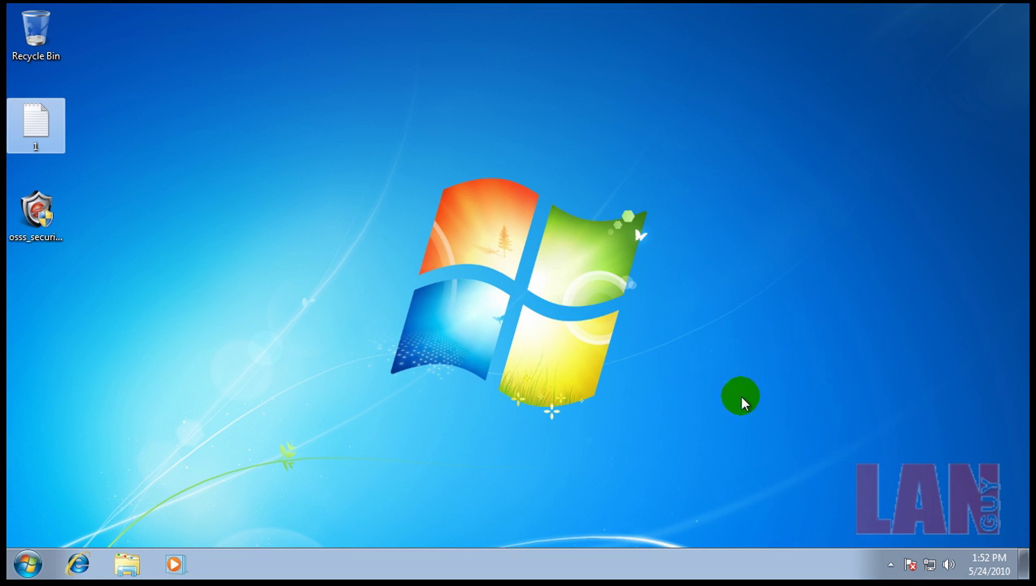
- Block d_advare_all[1].exe from creating the executable files win8299.tmp and win8A99.tmp
{"action": "left_click", "coordinate": [888, 563]}
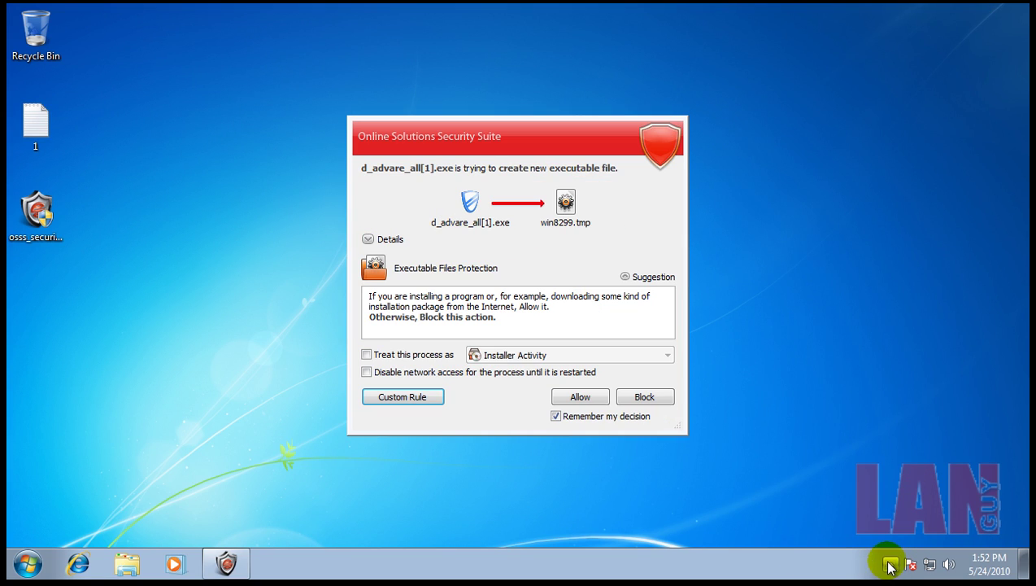
{"action": "left_click", "coordinate": [642, 397]}
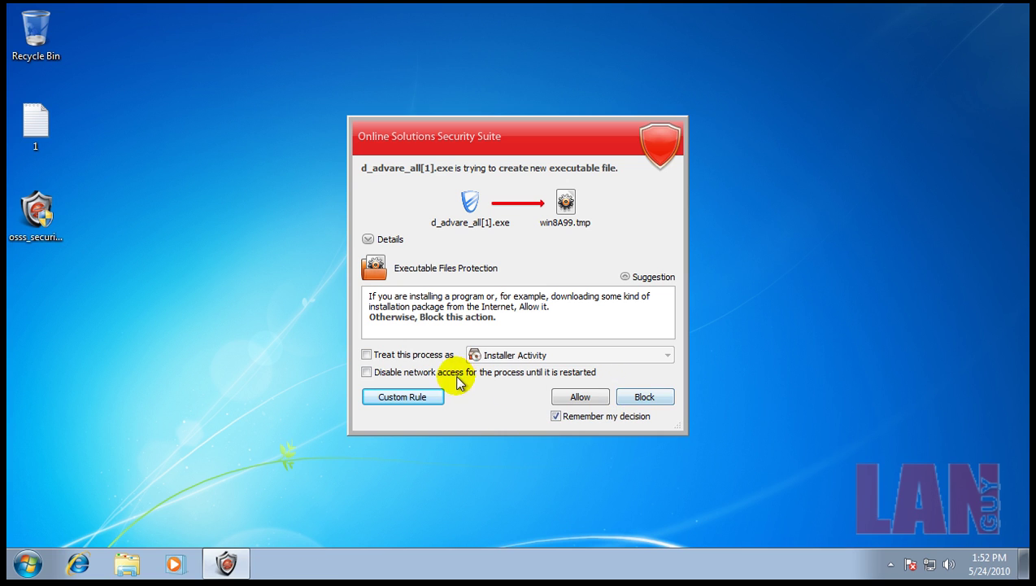
{"action": "left_click", "coordinate": [658, 398]}
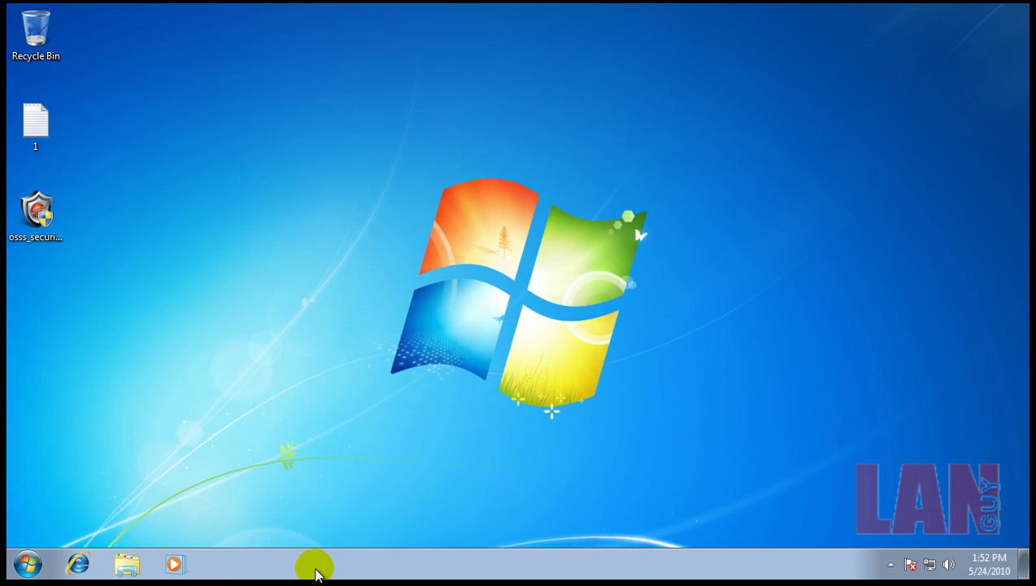
- Check the user's running processes in Task Manager for d_advare_all[1] entries and close Task Manager
{"action": "right_click", "coordinate": [315, 571]}
{"action": "left_click", "coordinate": [364, 516]}
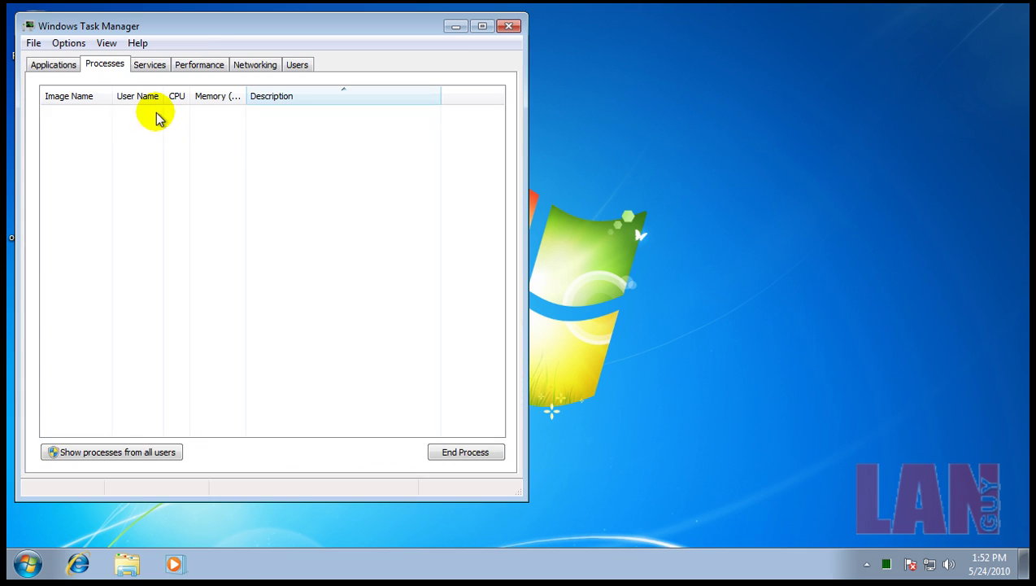
{"action": "left_click", "coordinate": [86, 220]}
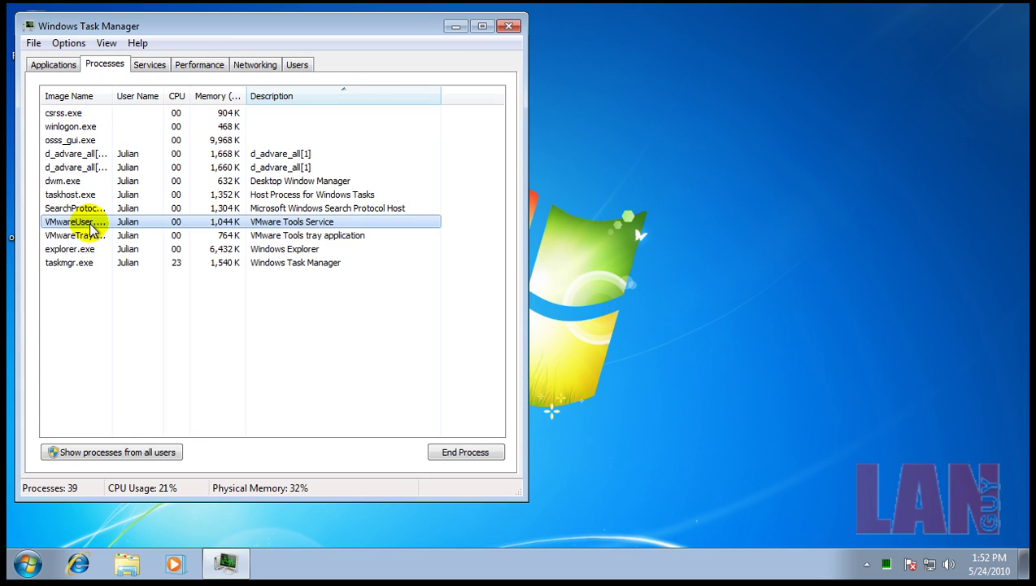
{"action": "left_click", "coordinate": [88, 167]}
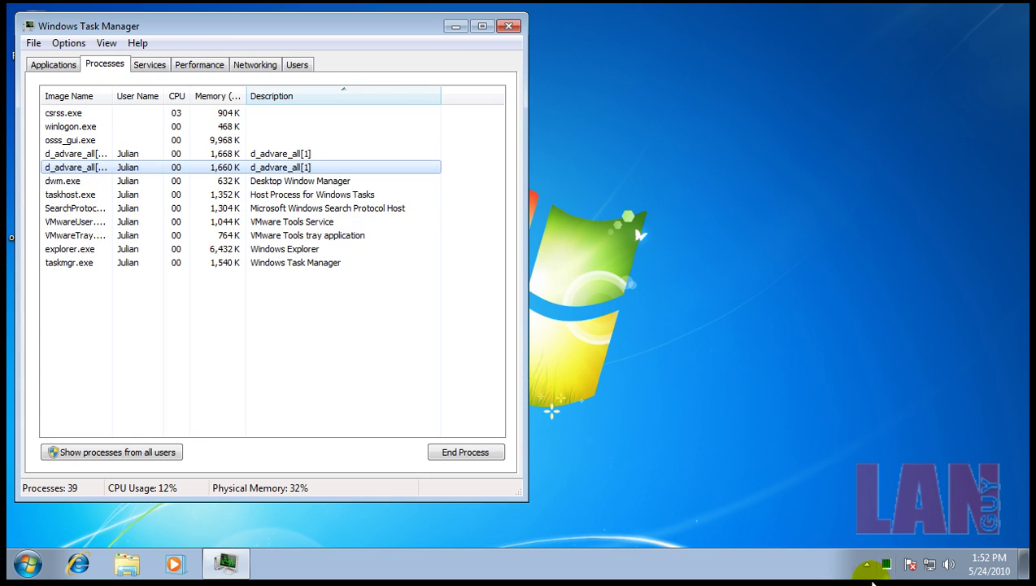
{"action": "left_click", "coordinate": [508, 26]}
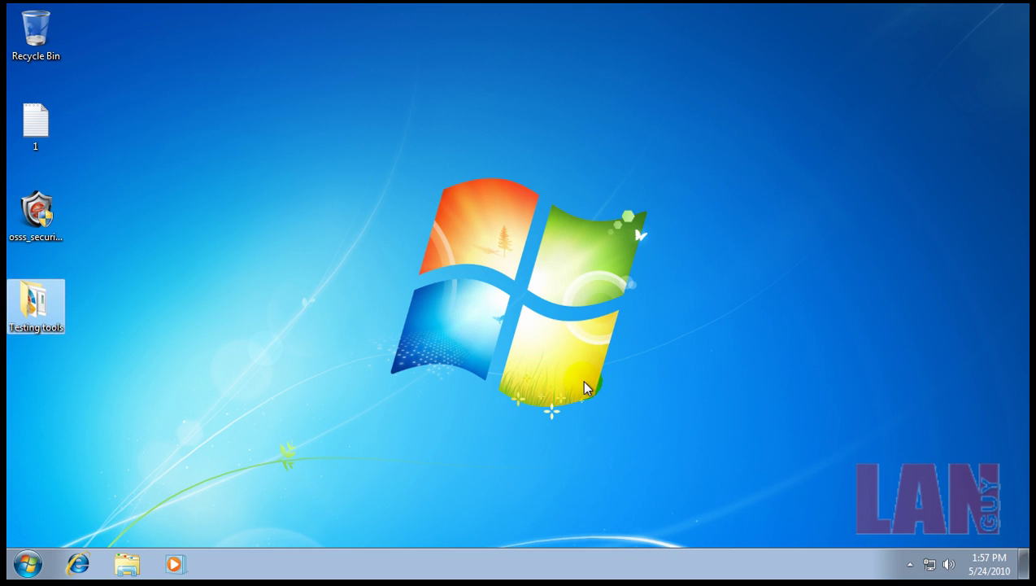
- Examine the processes from all users in Task Manager, sorted by image name, and close it
{"action": "left_click", "coordinate": [423, 446]}
{"action": "right_click", "coordinate": [348, 554]}
{"action": "left_click", "coordinate": [388, 497]}
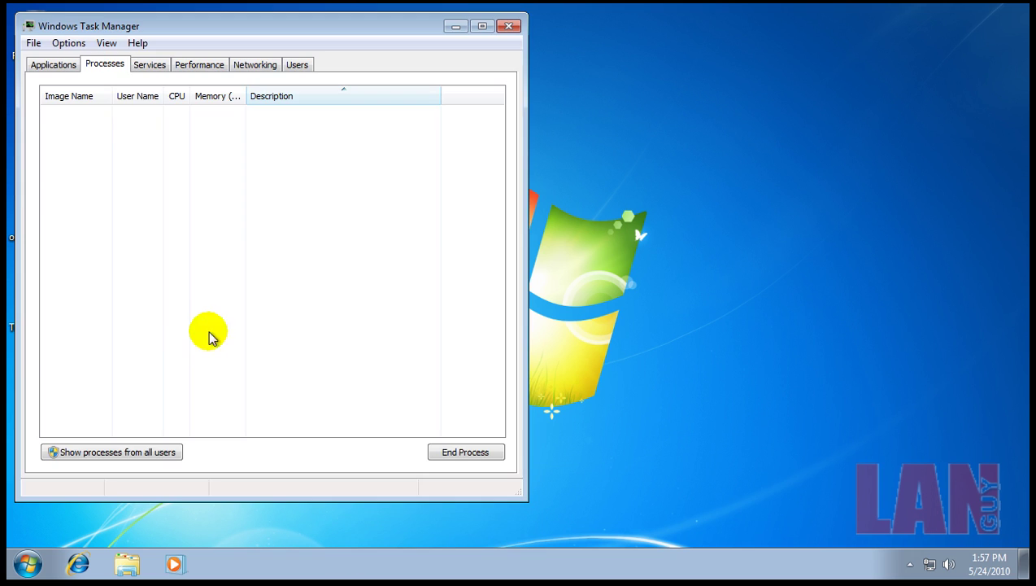
{"action": "left_click", "coordinate": [165, 454]}
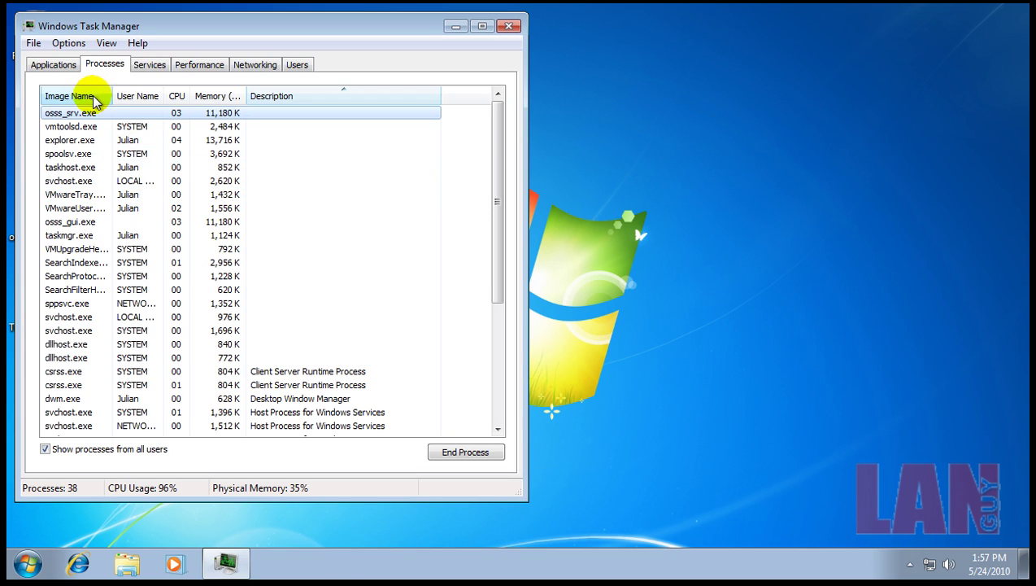
{"action": "left_click", "coordinate": [91, 98]}
{"action": "scroll", "coordinate": [88, 261], "scroll_direction": "down", "scroll_amount": 5}
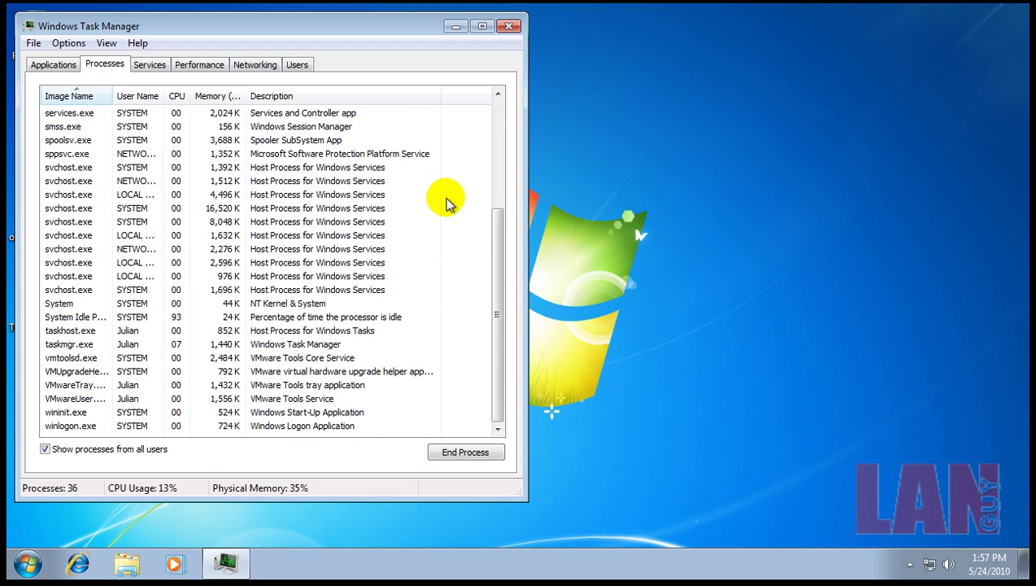
{"action": "left_click", "coordinate": [512, 27]}
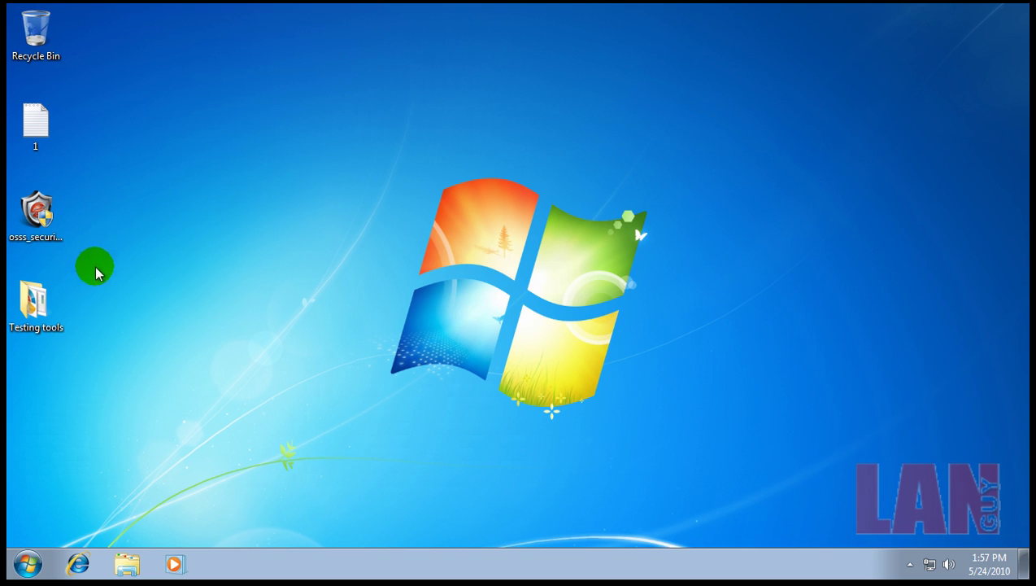
- Run mbam-setup-1.46 from the Testing tools folder, approving its elevation and treating the process as Installer Activity in the security alerts
{"action": "double_click", "coordinate": [36, 303]}
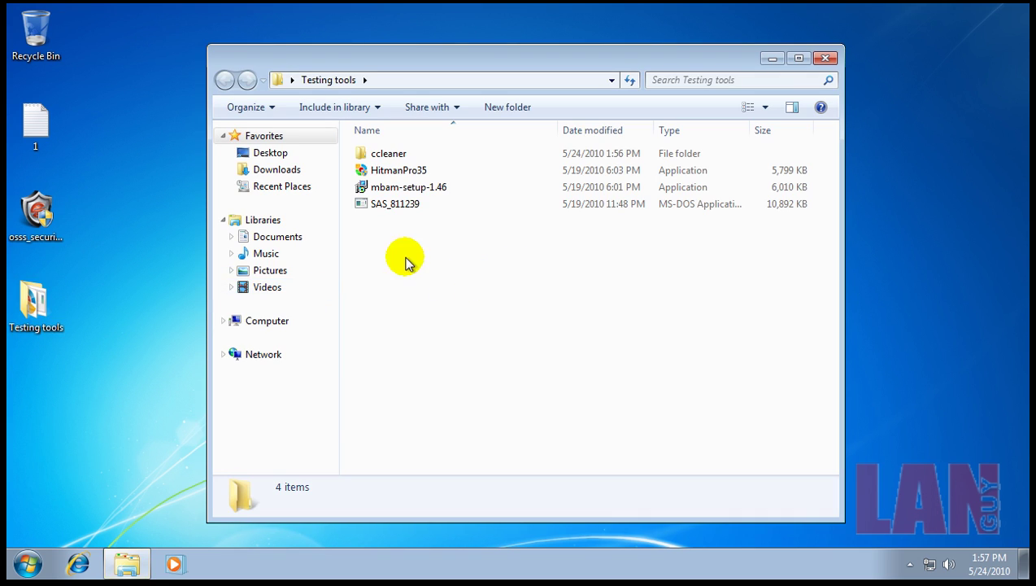
{"action": "left_click", "coordinate": [399, 187]}
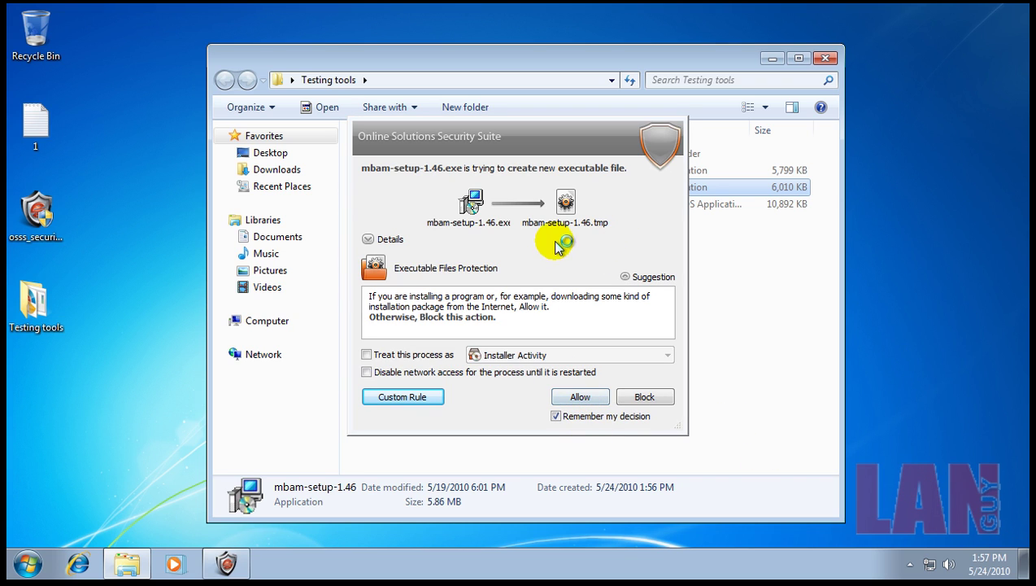
{"action": "left_click", "coordinate": [367, 355]}
{"action": "left_click", "coordinate": [653, 397]}
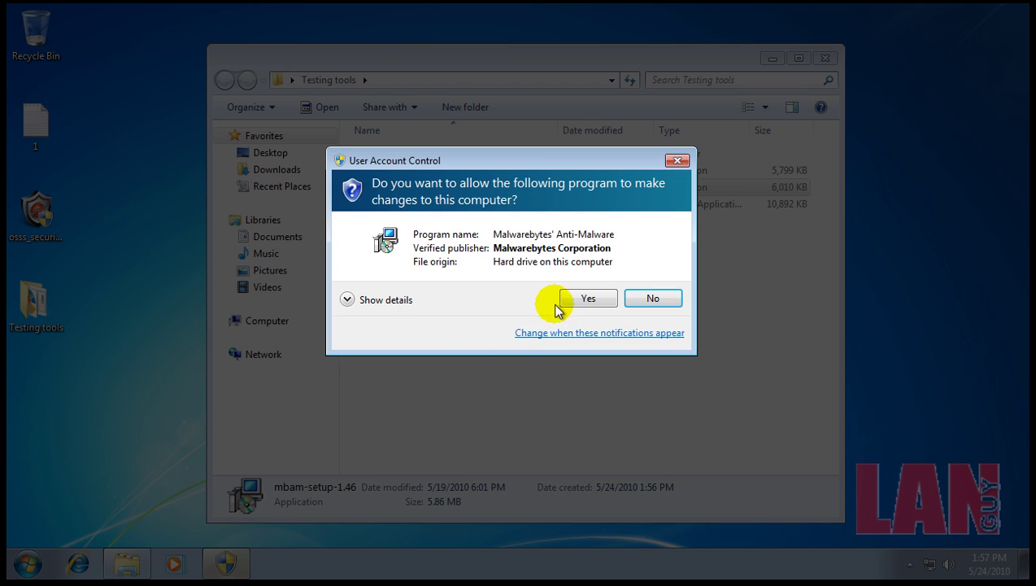
{"action": "left_click", "coordinate": [578, 300]}
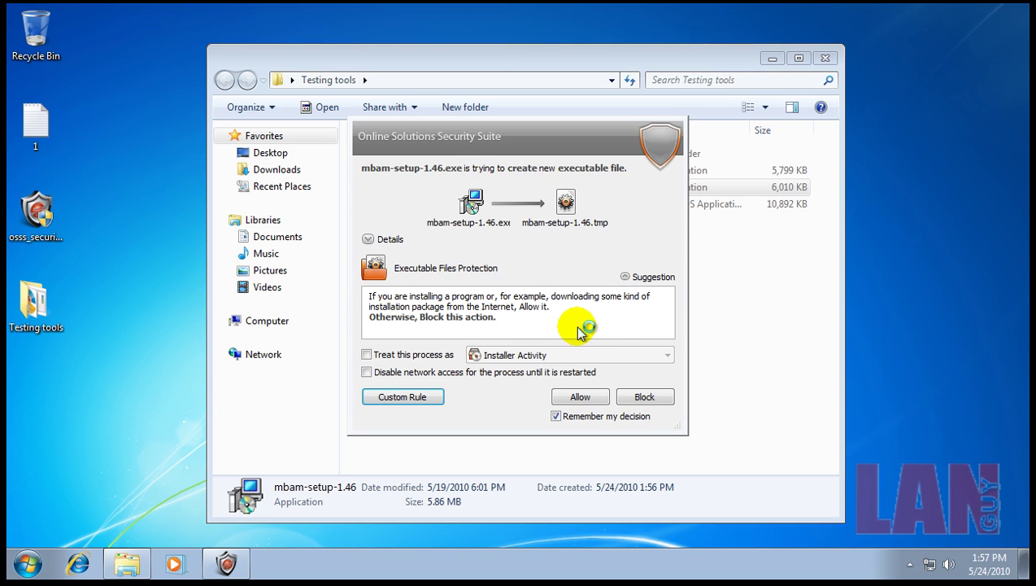
{"action": "left_click", "coordinate": [415, 354]}
{"action": "left_click", "coordinate": [644, 396]}
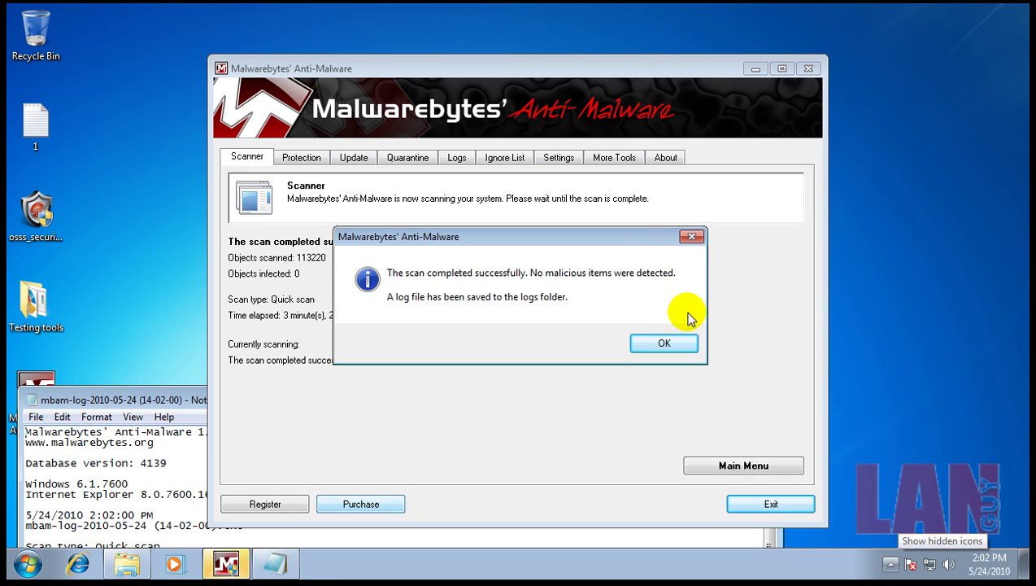
- Dismiss the Malwarebytes scan completion message, close the scan log in Notepad and exit Malwarebytes' Anti-Malware
{"action": "left_click", "coordinate": [659, 343]}
{"action": "left_click", "coordinate": [180, 395]}
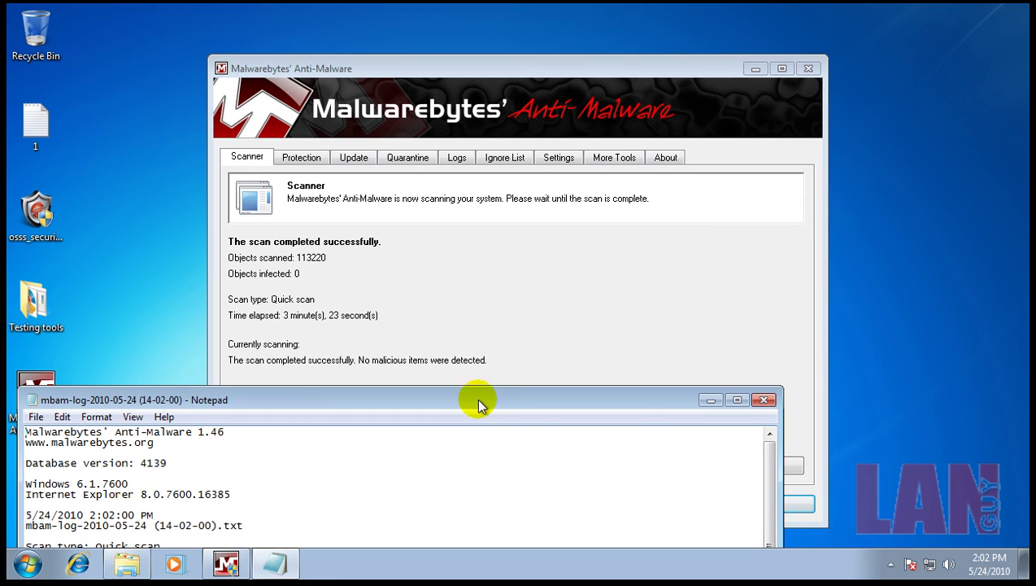
{"action": "left_click", "coordinate": [763, 399]}
{"action": "left_click", "coordinate": [771, 503]}
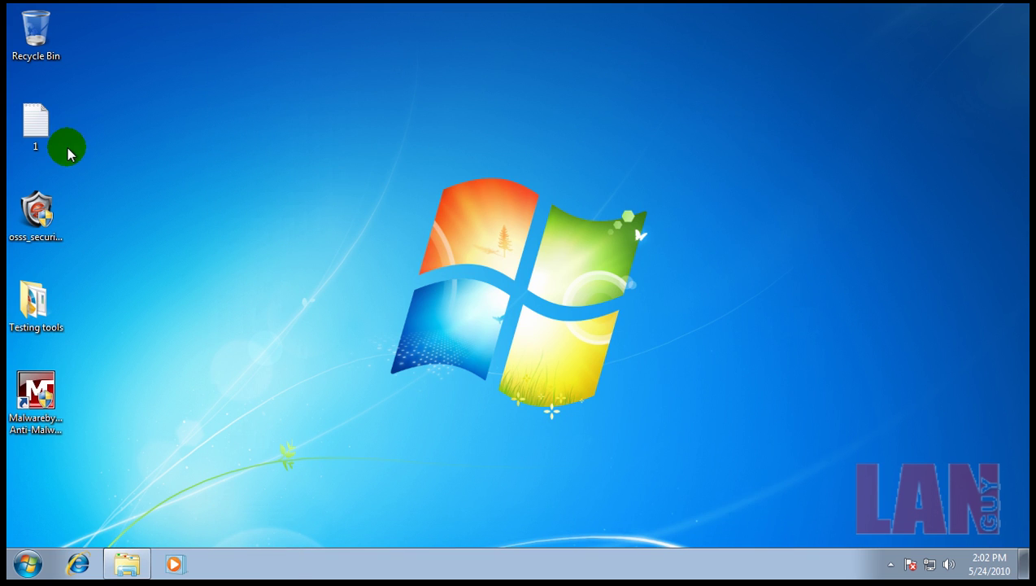
- Launch HitmanPro35 from the Testing tools folder, allowing it to make changes, create HitmanPro35.exe and connect to files.surfright.nl
{"action": "double_click", "coordinate": [39, 303]}
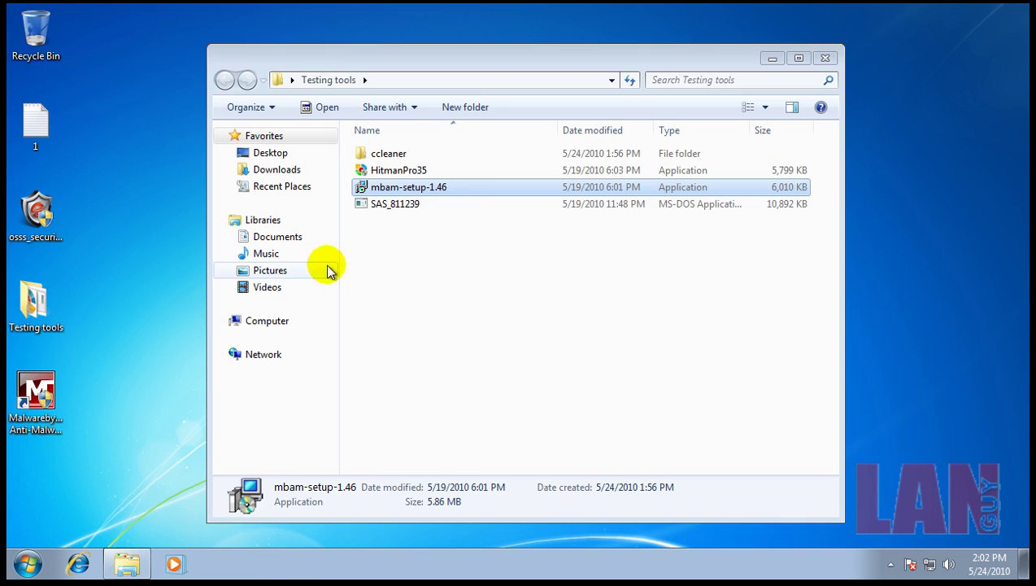
{"action": "double_click", "coordinate": [406, 170]}
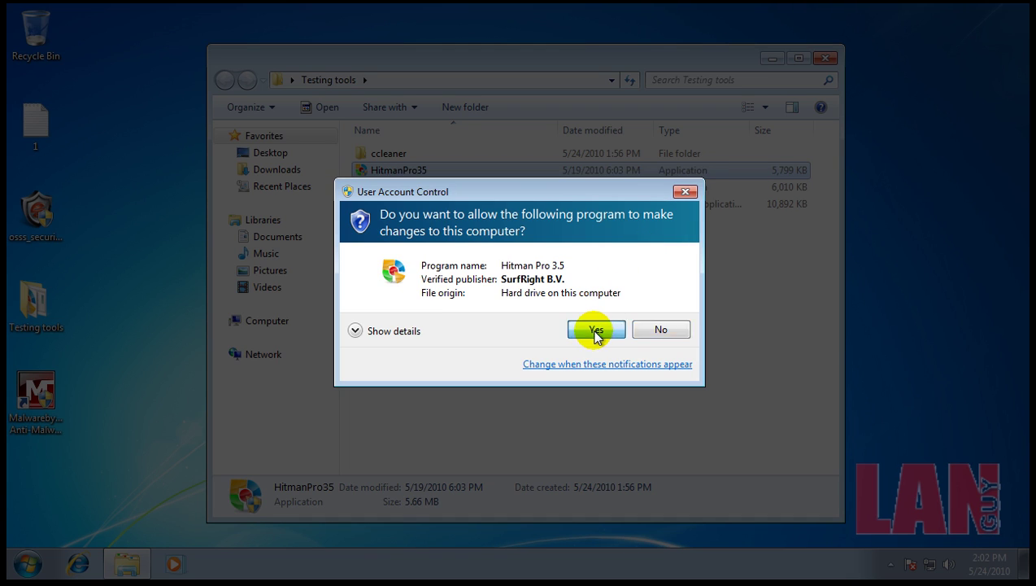
{"action": "left_click", "coordinate": [600, 329]}
{"action": "left_click", "coordinate": [824, 58]}
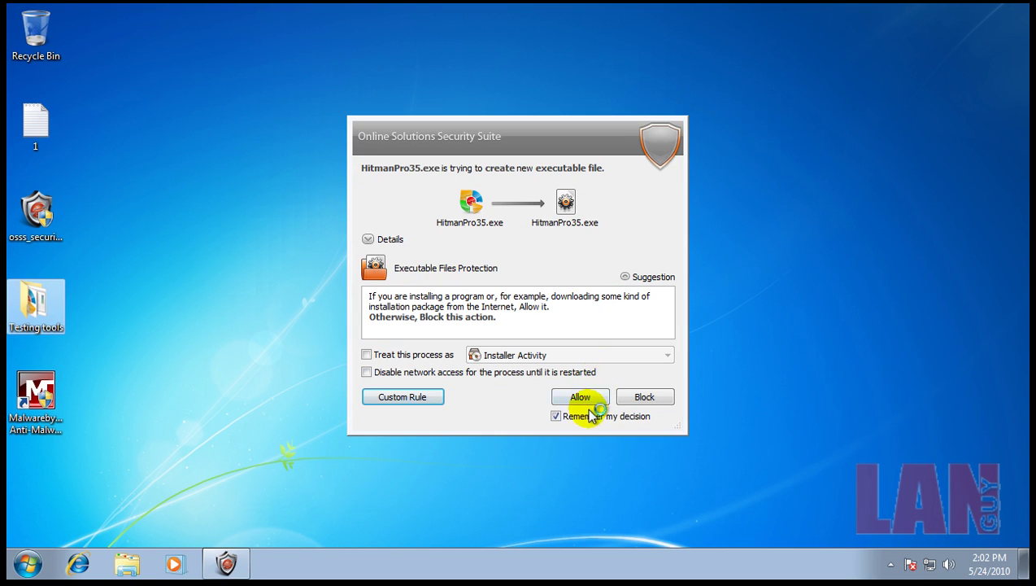
{"action": "left_click", "coordinate": [591, 398]}
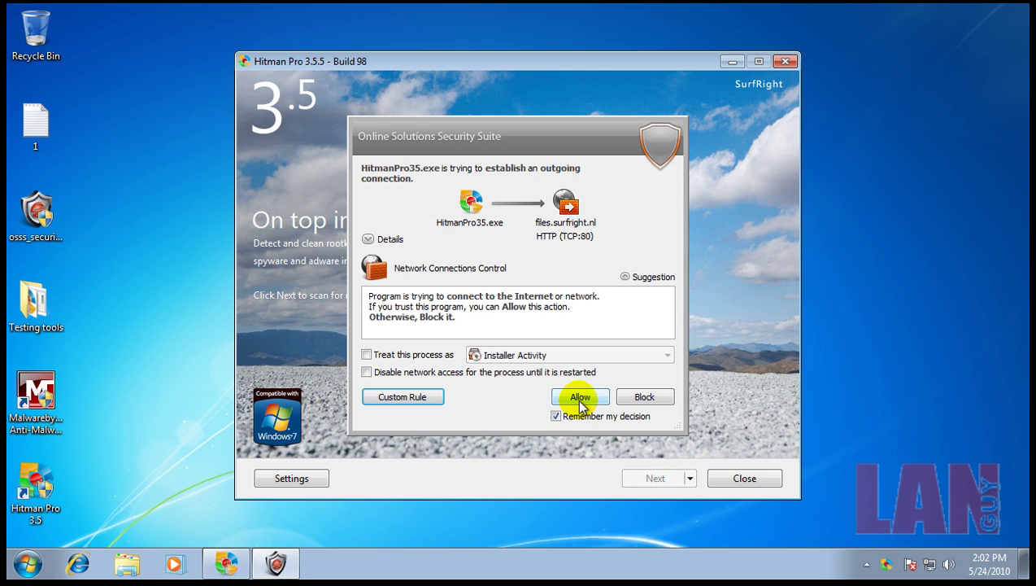
{"action": "left_click", "coordinate": [579, 397]}
- Accept the Hitman Pro license agreement, run the malware scan and close the program once it completes
{"action": "left_click", "coordinate": [688, 478]}
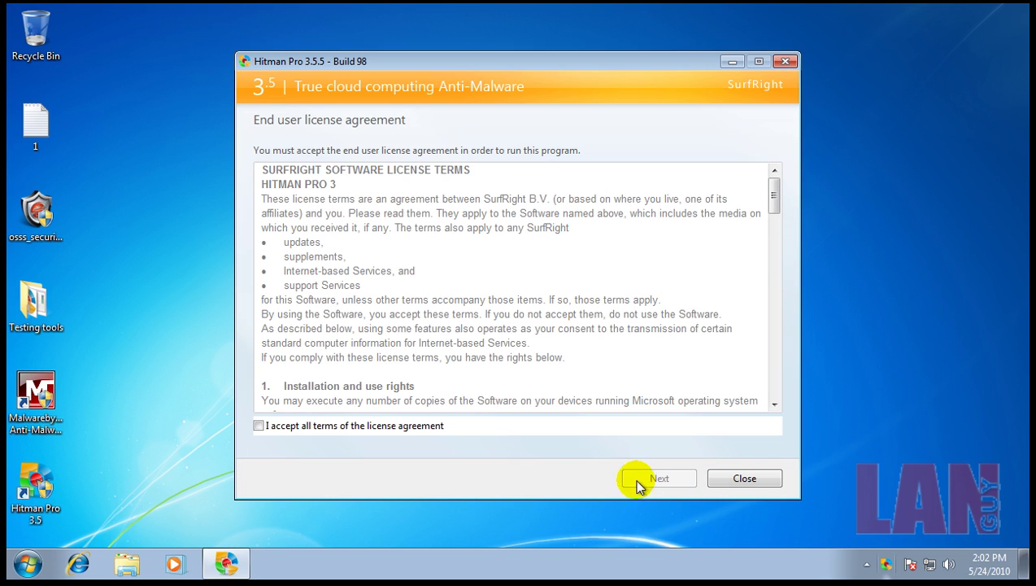
{"action": "left_click", "coordinate": [405, 425]}
{"action": "left_click", "coordinate": [658, 478]}
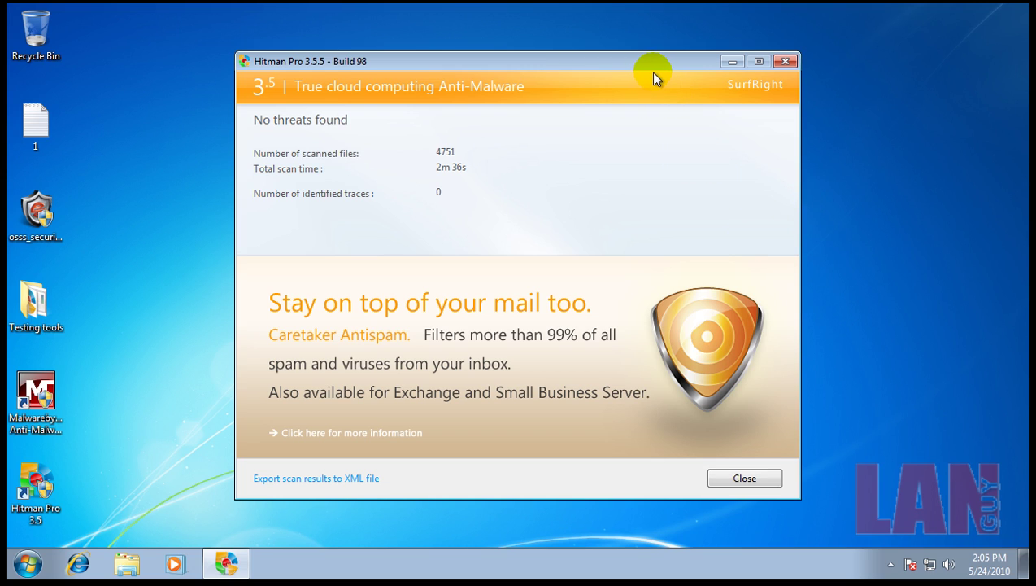
{"action": "left_click", "coordinate": [726, 478]}
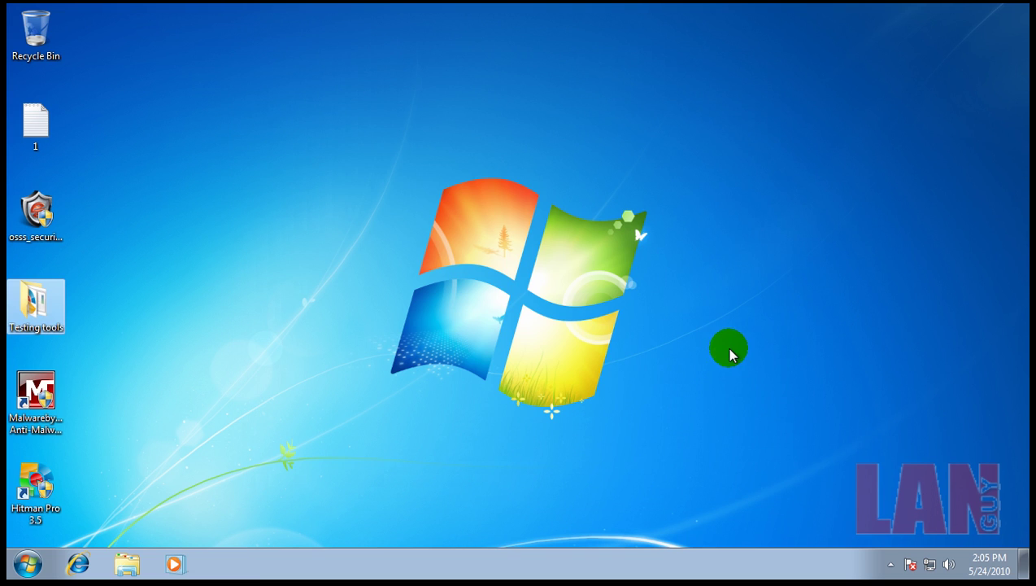
- Open the main window of Online Solutions Security Suite to view its event log
{"action": "left_click", "coordinate": [890, 563]}
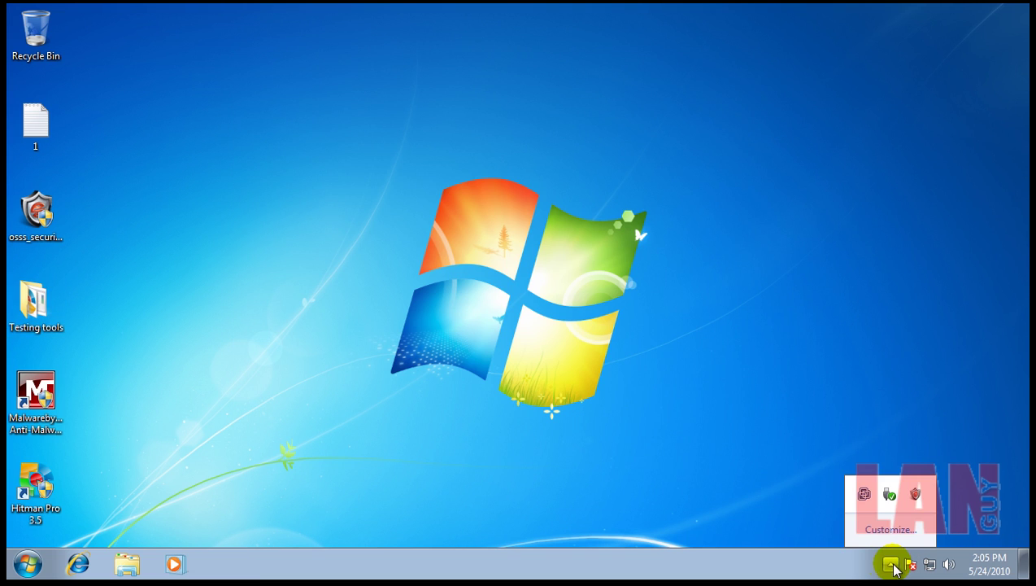
{"action": "left_click", "coordinate": [915, 493]}
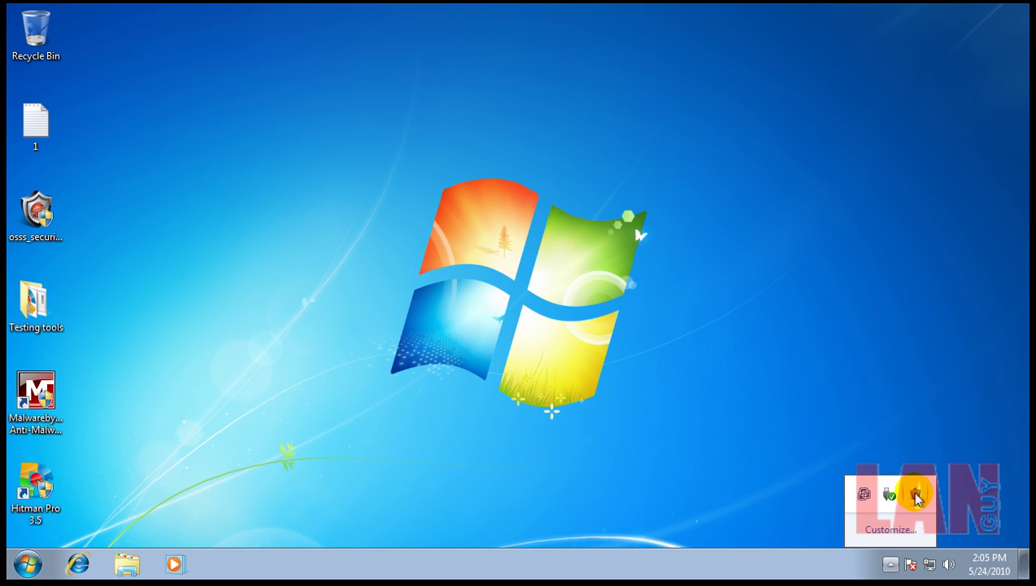
{"action": "right_click", "coordinate": [915, 494]}
{"action": "left_click", "coordinate": [899, 391]}
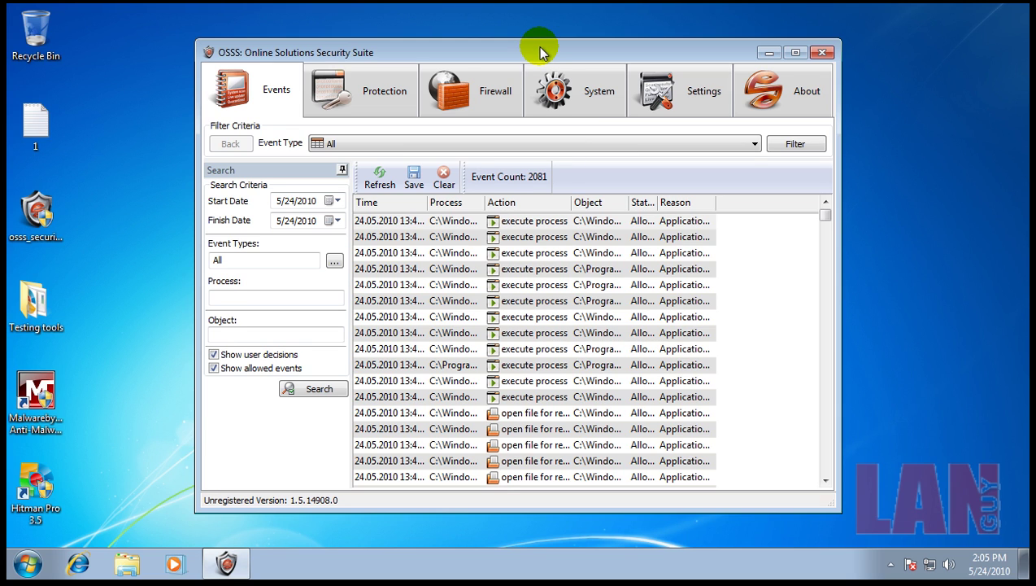
{"action": "left_click_drag", "start_coordinate": [541, 52], "coordinate": [549, 58]}
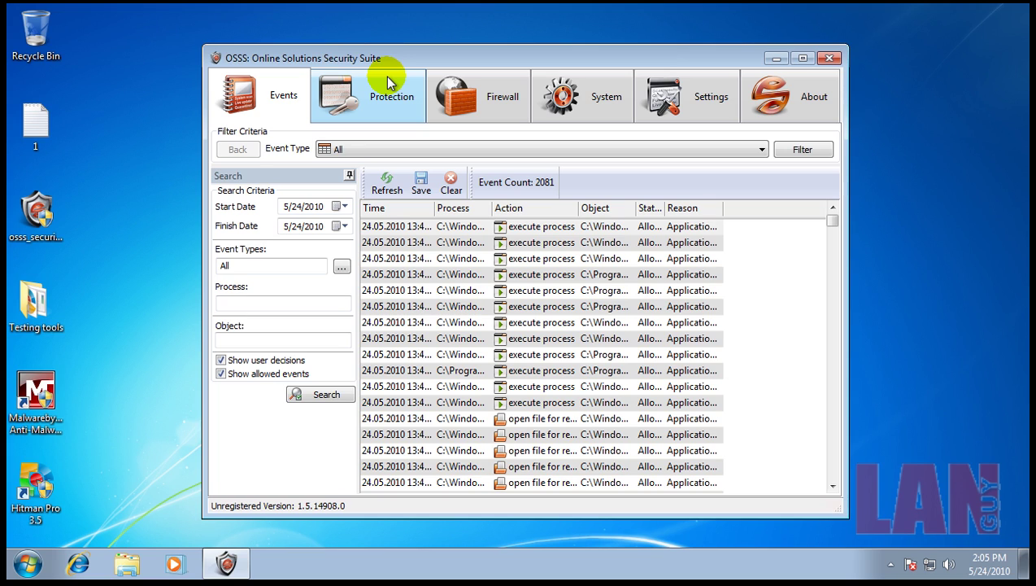
- Examine the protection application rules, including the Trusted Applications group and the rules for CCleaner.exe
{"action": "left_click", "coordinate": [391, 91]}
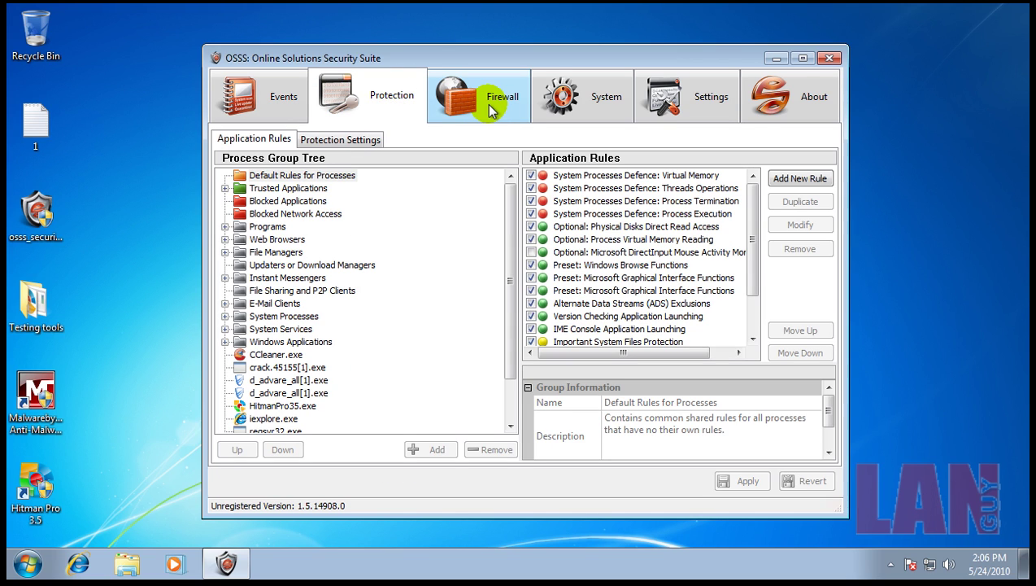
{"action": "left_click", "coordinate": [224, 188]}
{"action": "left_click", "coordinate": [225, 189]}
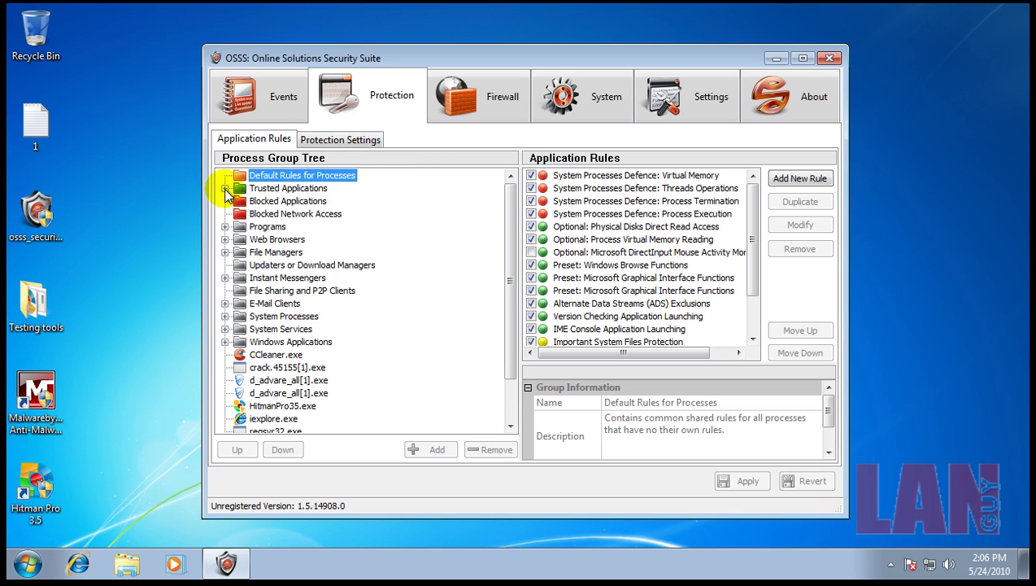
{"action": "left_click", "coordinate": [224, 188]}
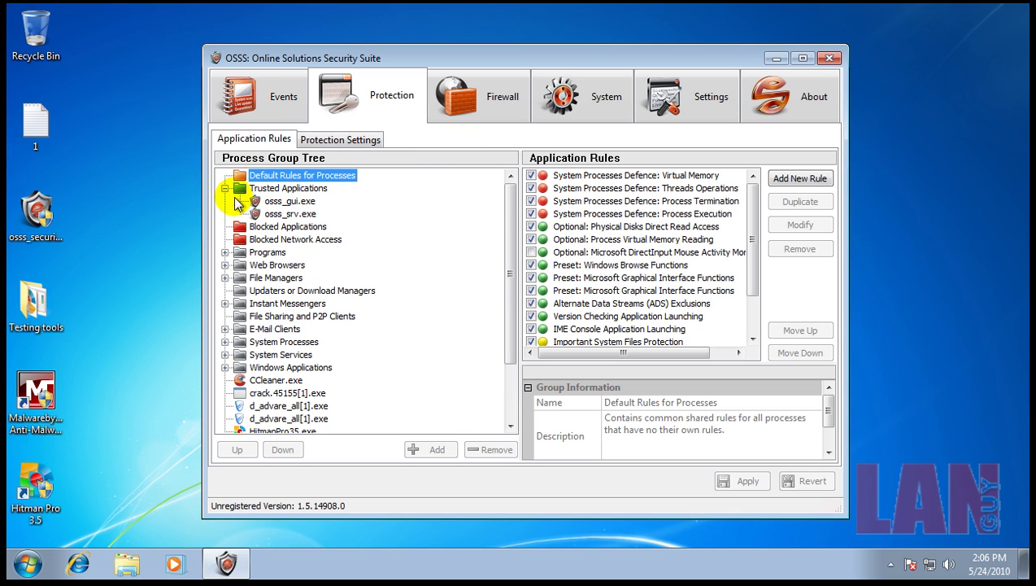
{"action": "left_click", "coordinate": [224, 187]}
{"action": "left_click_drag", "start_coordinate": [506, 261], "coordinate": [503, 321]}
{"action": "left_click", "coordinate": [269, 307]}
{"action": "right_click", "coordinate": [266, 305]}
{"action": "left_click", "coordinate": [282, 462]}
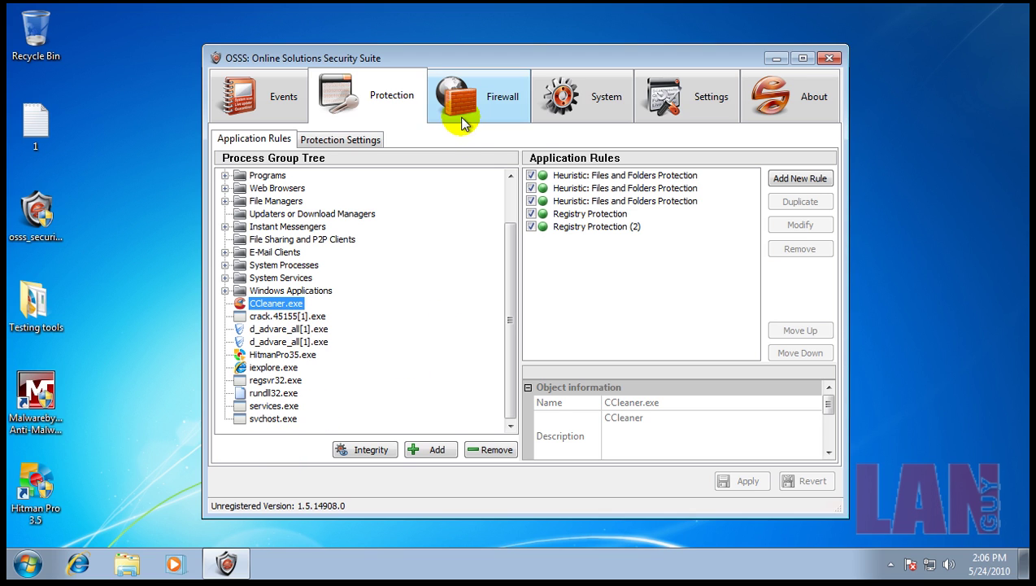
- Review the protection settings, firewall, active processes, general settings, event log and product version information
{"action": "left_click", "coordinate": [348, 141]}
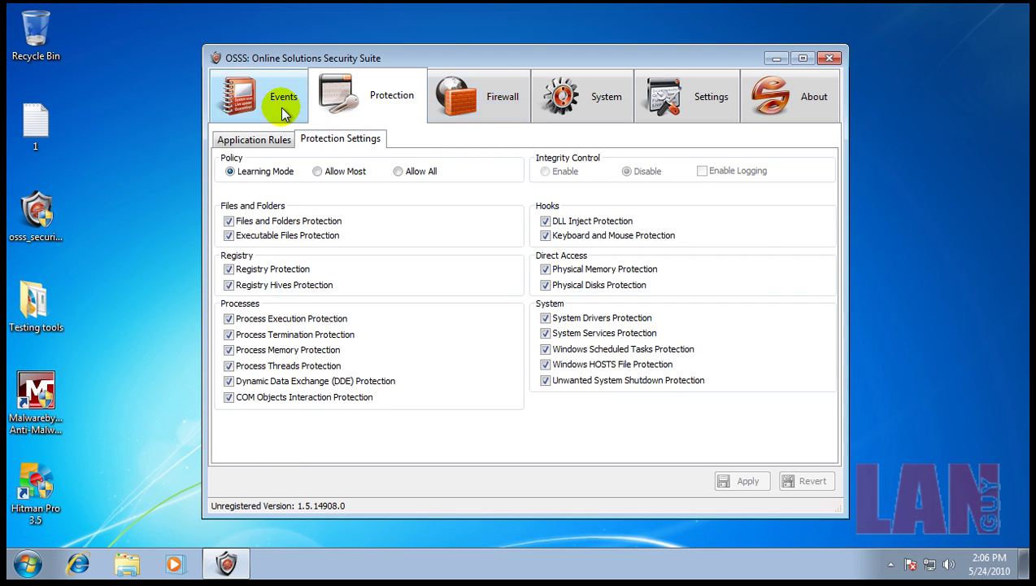
{"action": "left_click", "coordinate": [473, 105]}
{"action": "left_click", "coordinate": [576, 115]}
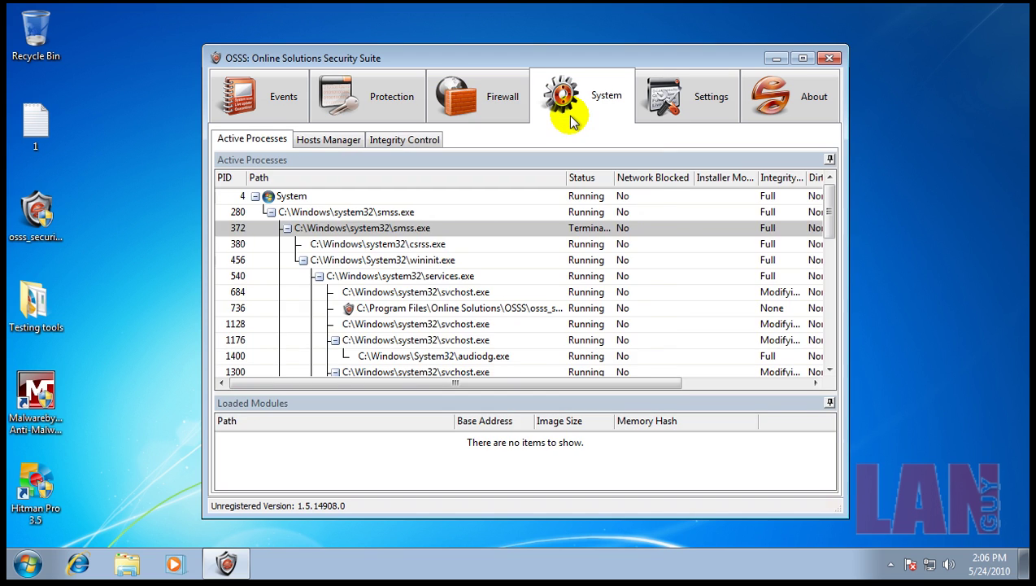
{"action": "left_click", "coordinate": [681, 114]}
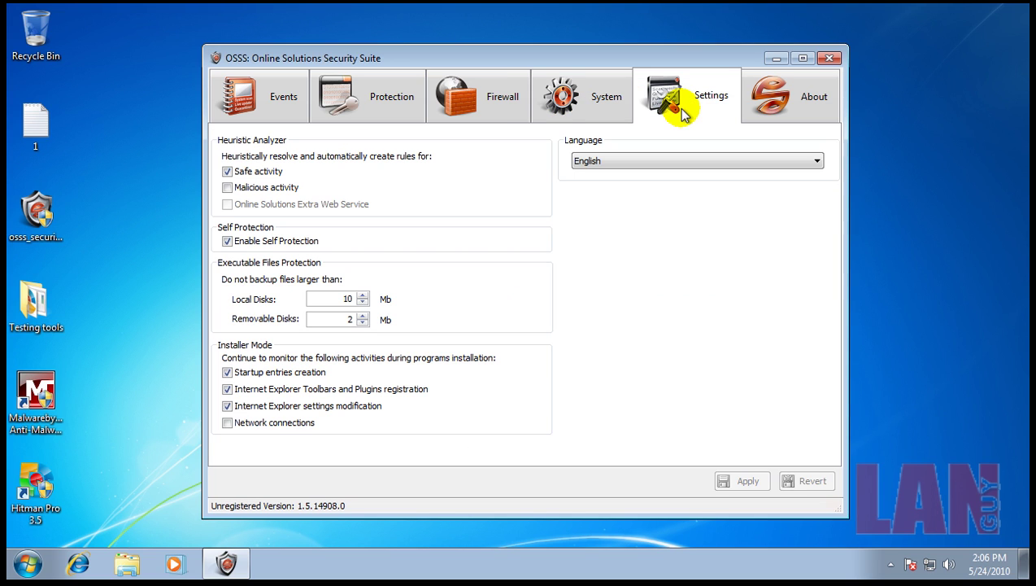
{"action": "left_click", "coordinate": [294, 114]}
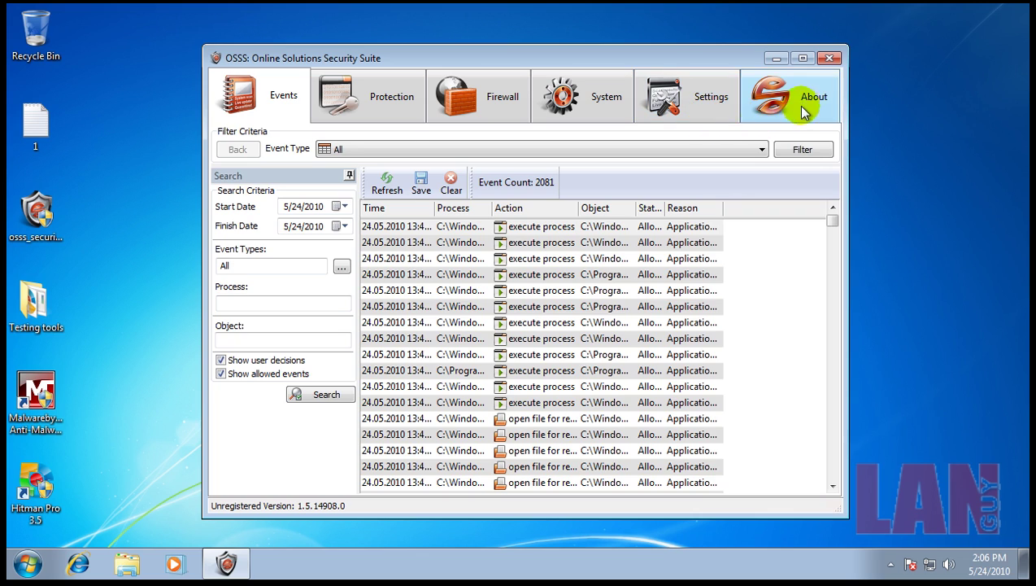
{"action": "left_click", "coordinate": [804, 110]}
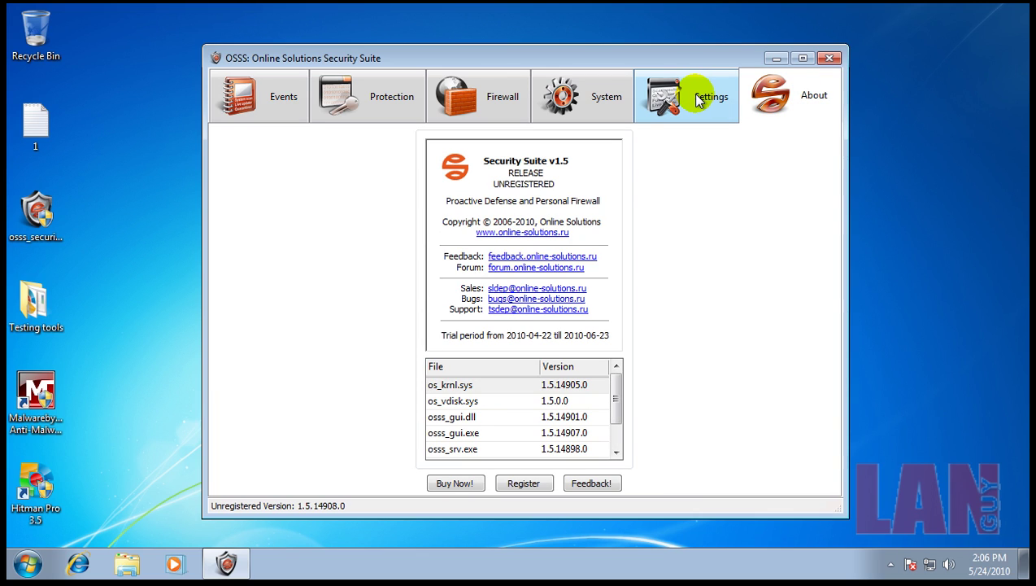